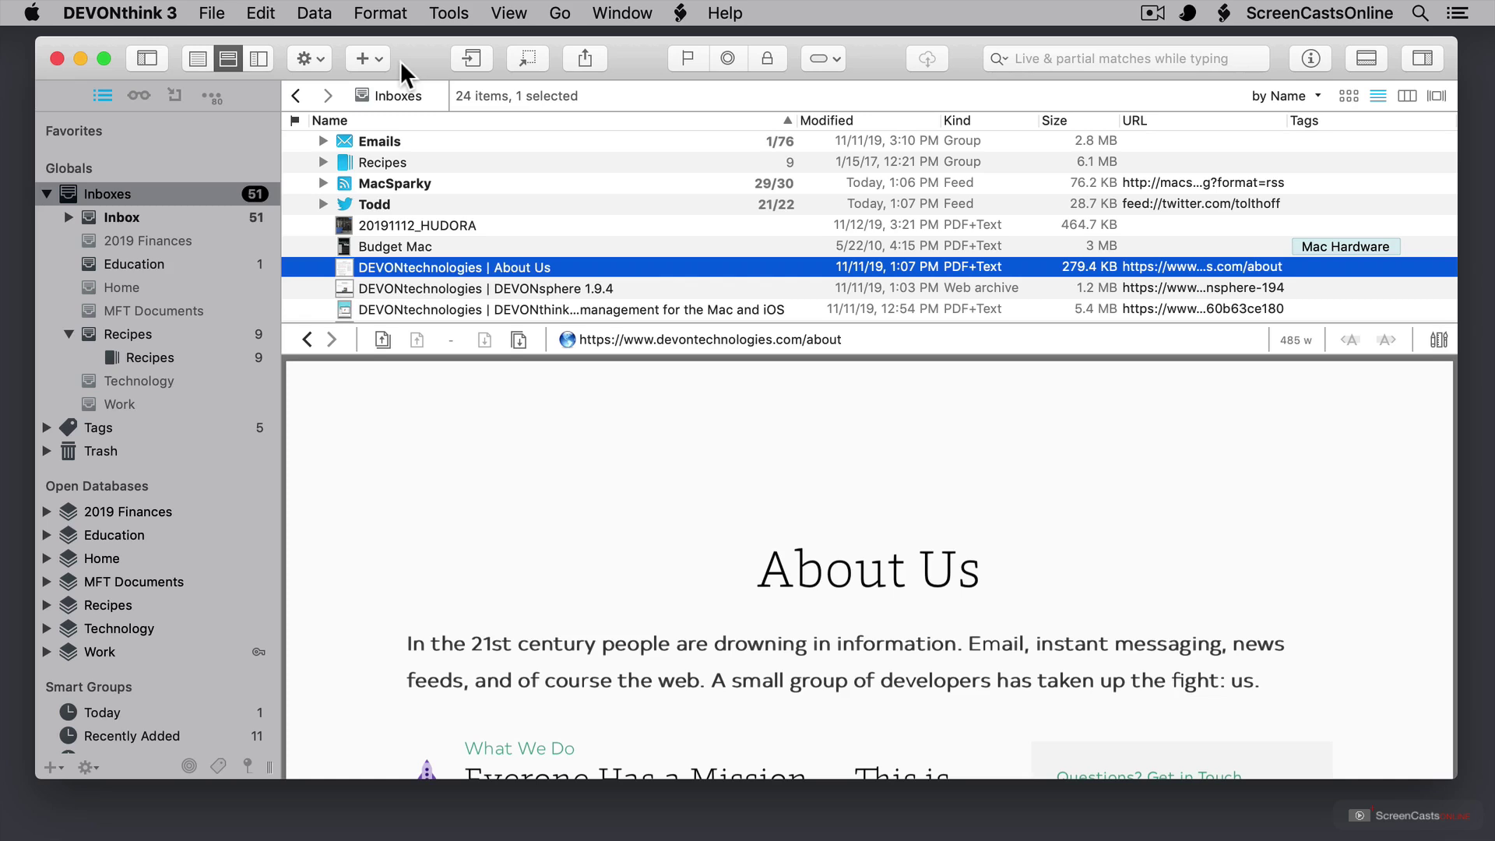
# Hide and restore the sidebar, try the list-only and side-by-side layouts, then keep the preview below the list
pyautogui.click(140, 60)
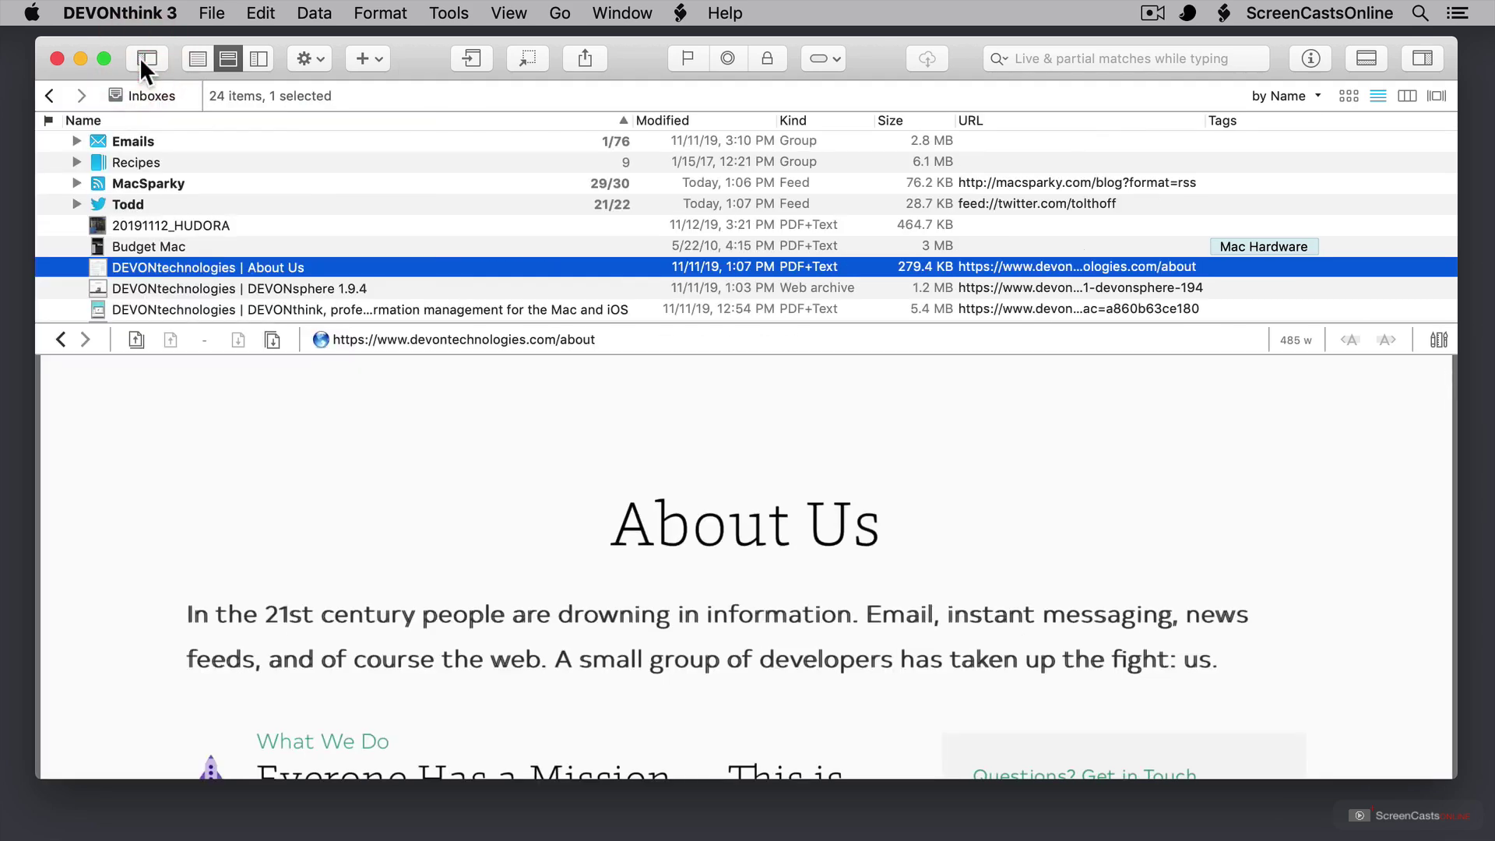
pyautogui.click(141, 60)
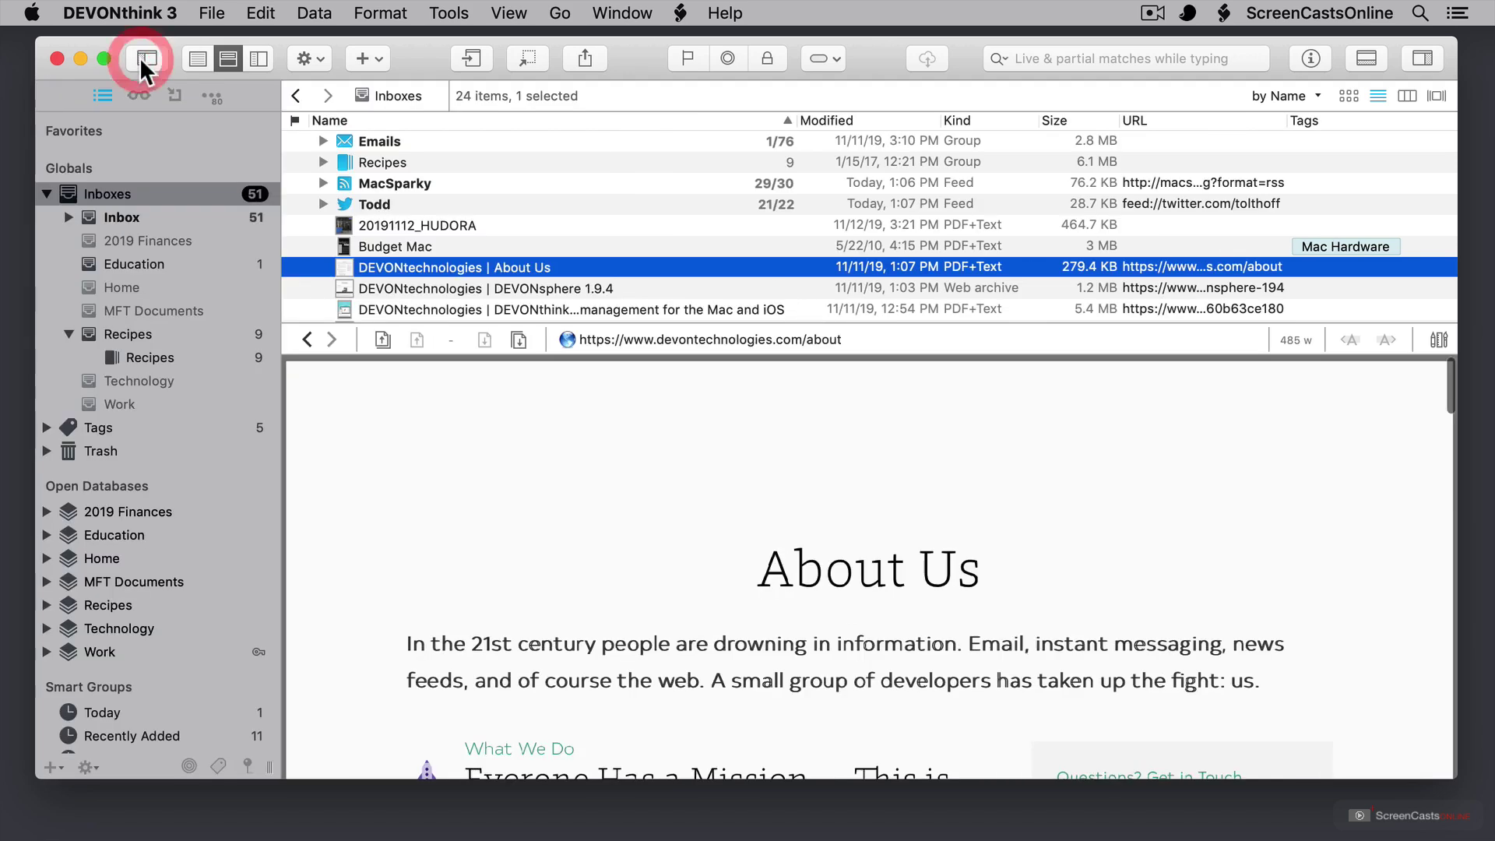
pyautogui.click(201, 59)
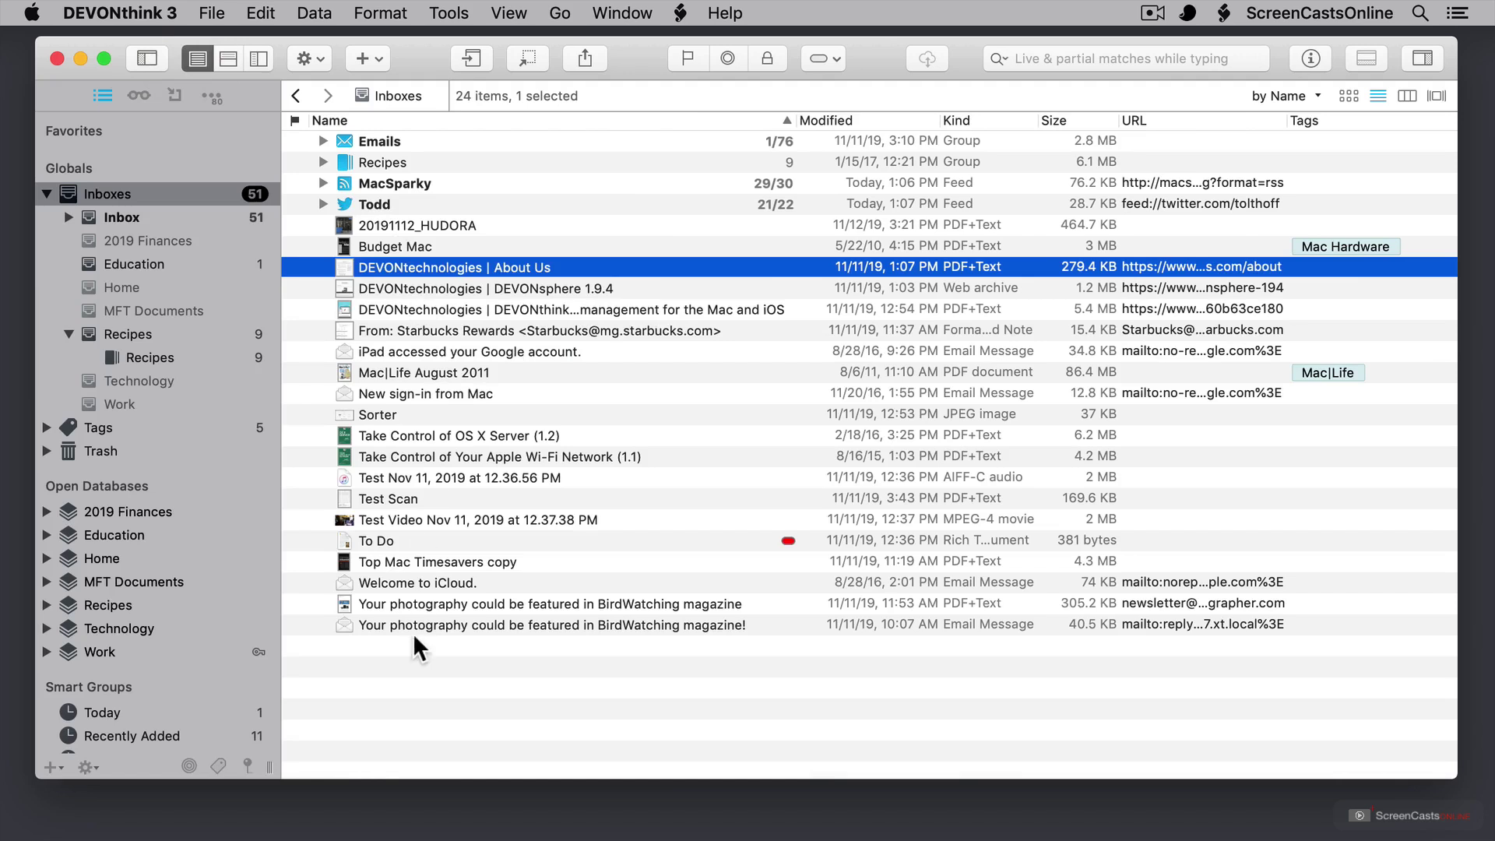
pyautogui.click(227, 59)
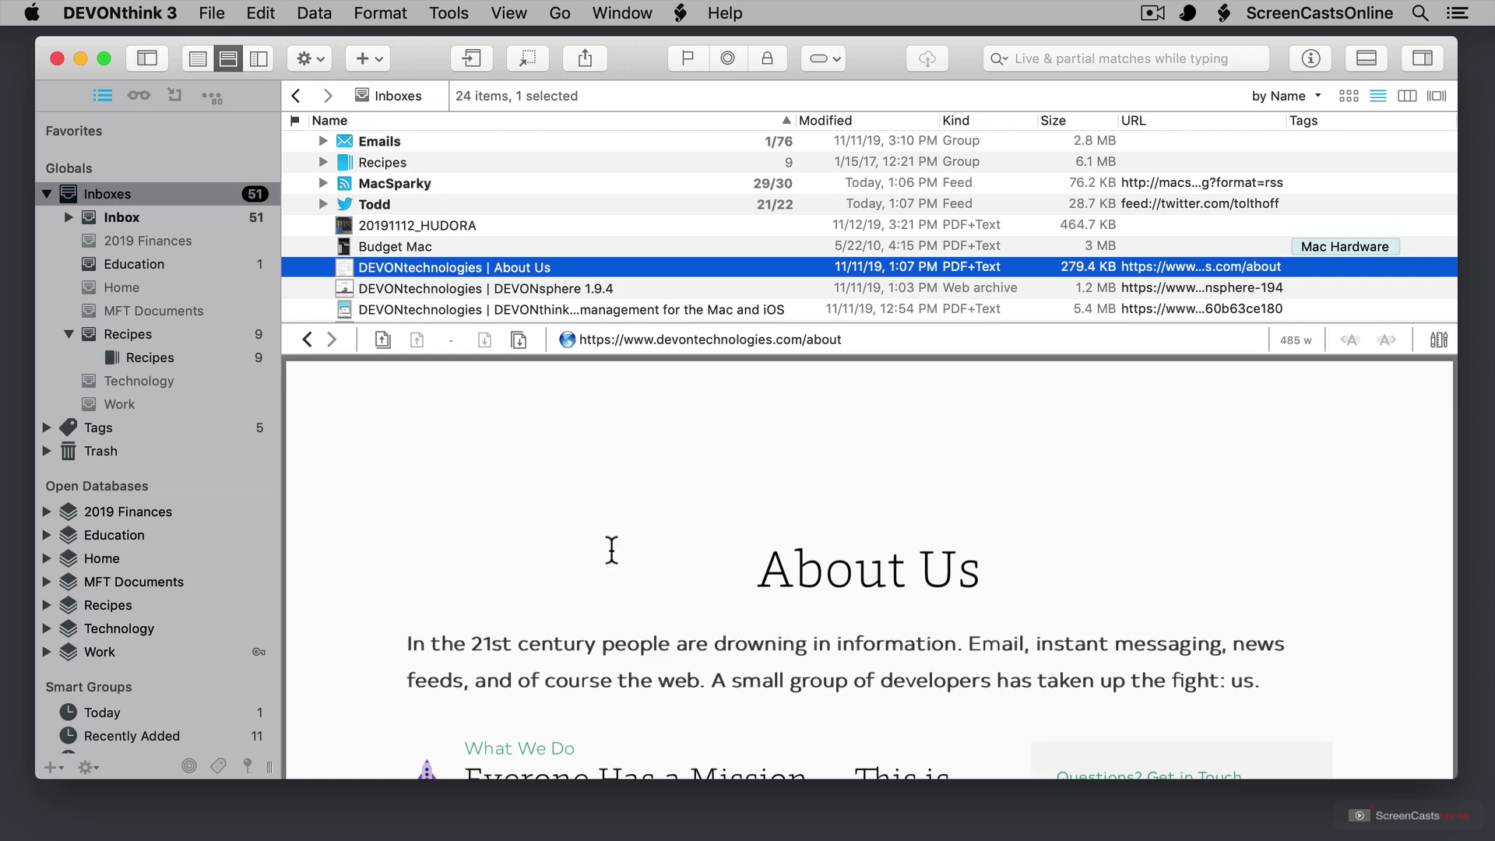
pyautogui.scroll(-5, 611, 549)
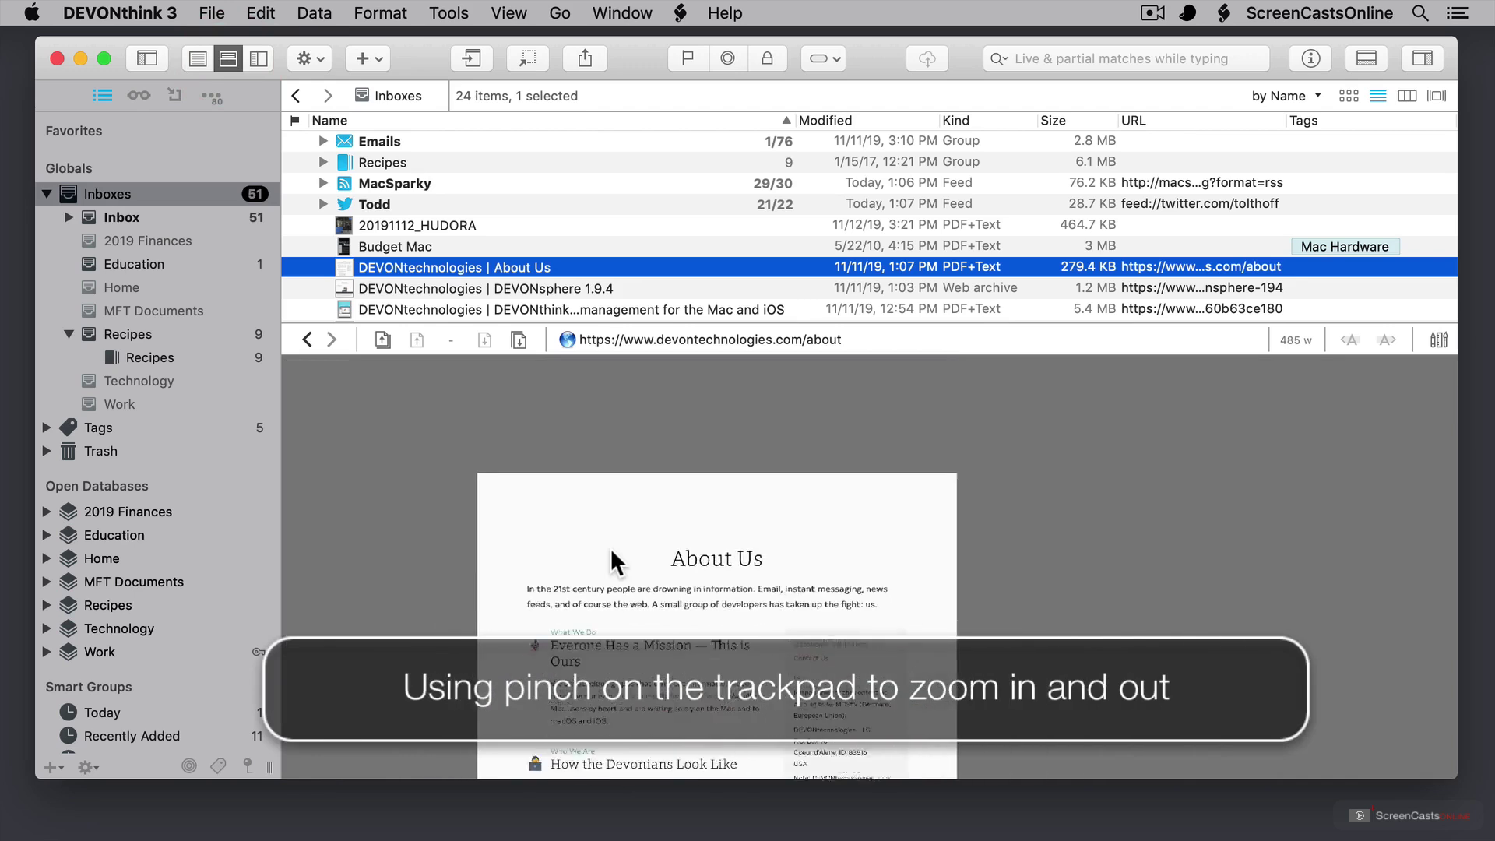
pyautogui.scroll(5, 612, 551)
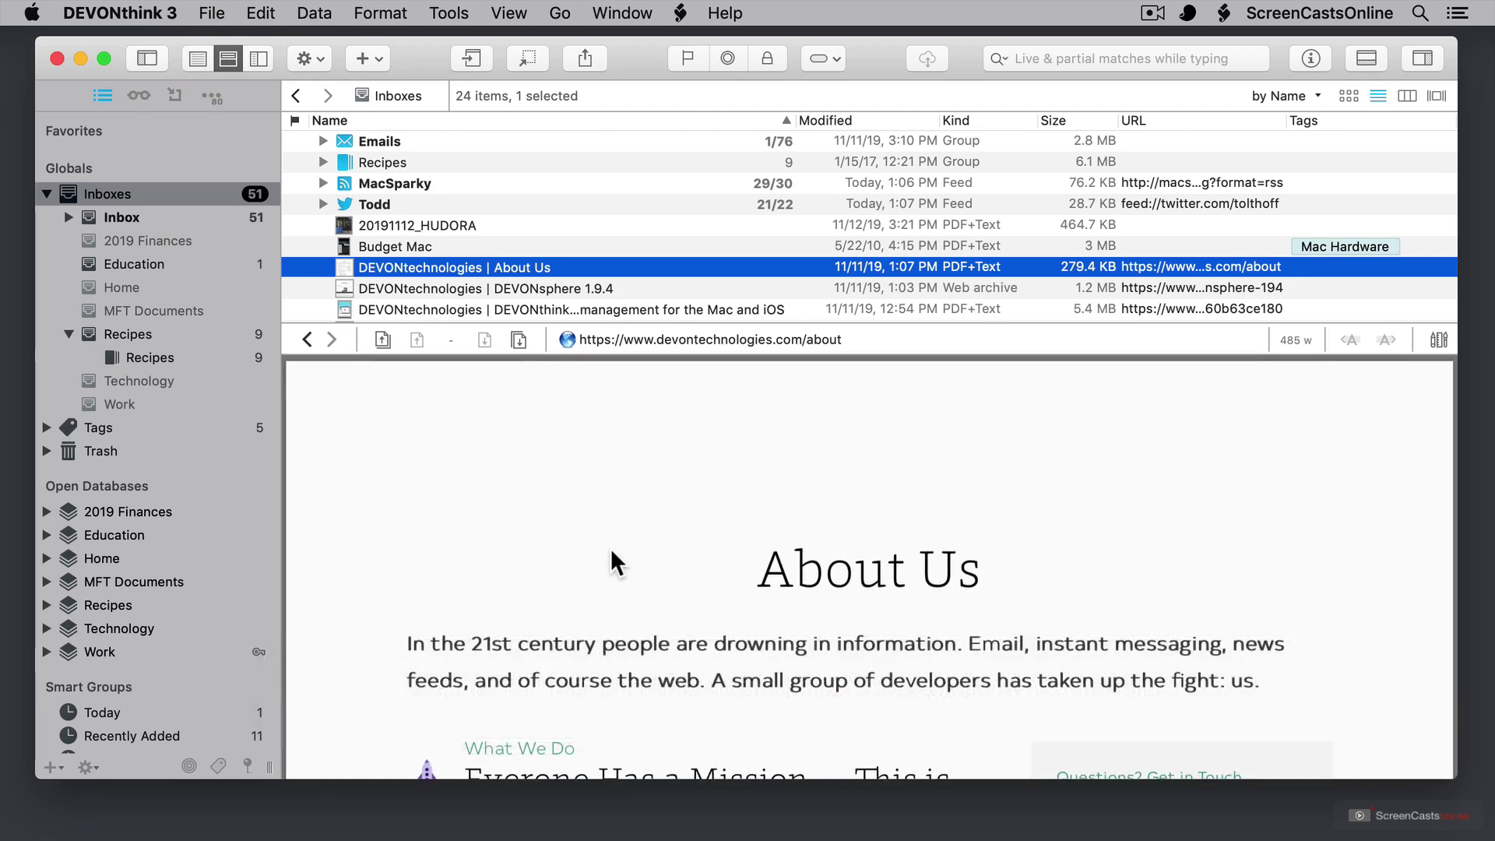
pyautogui.click(259, 59)
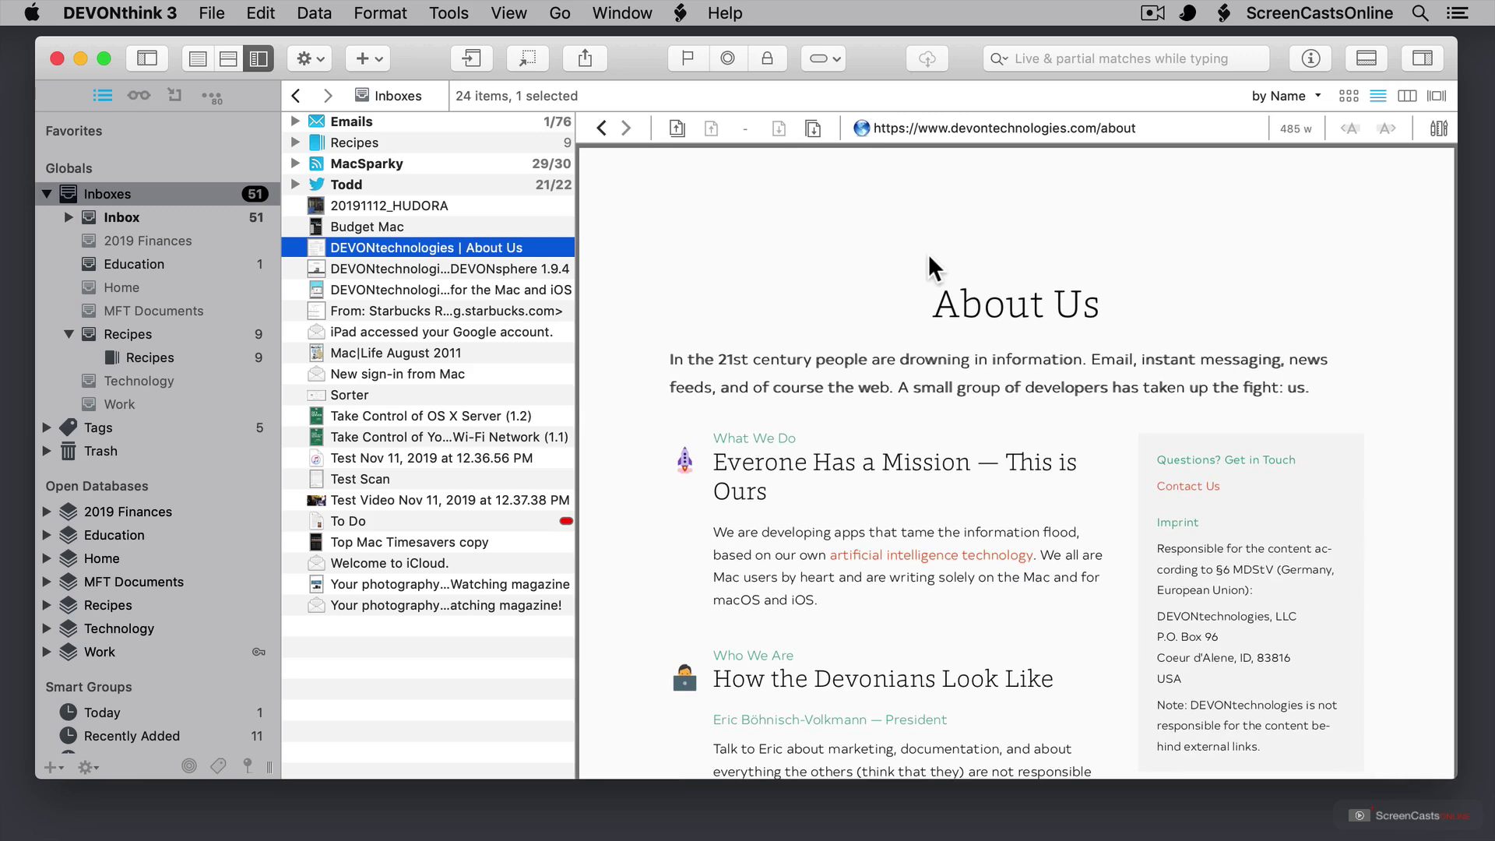
pyautogui.click(227, 60)
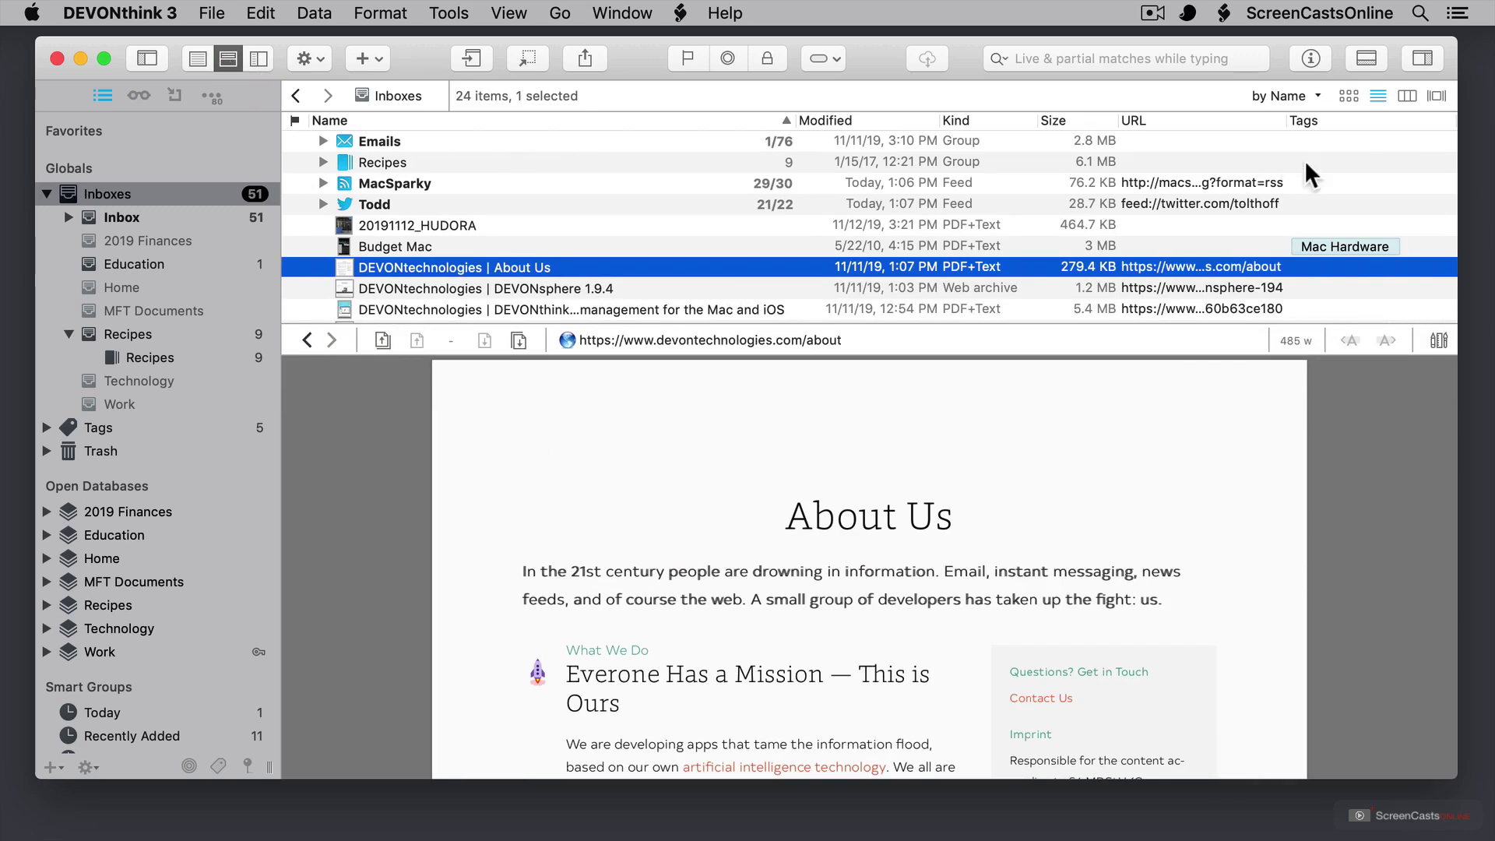
# Show the items as icons, make the item area taller and enlarge the thumbnails
pyautogui.click(1348, 95)
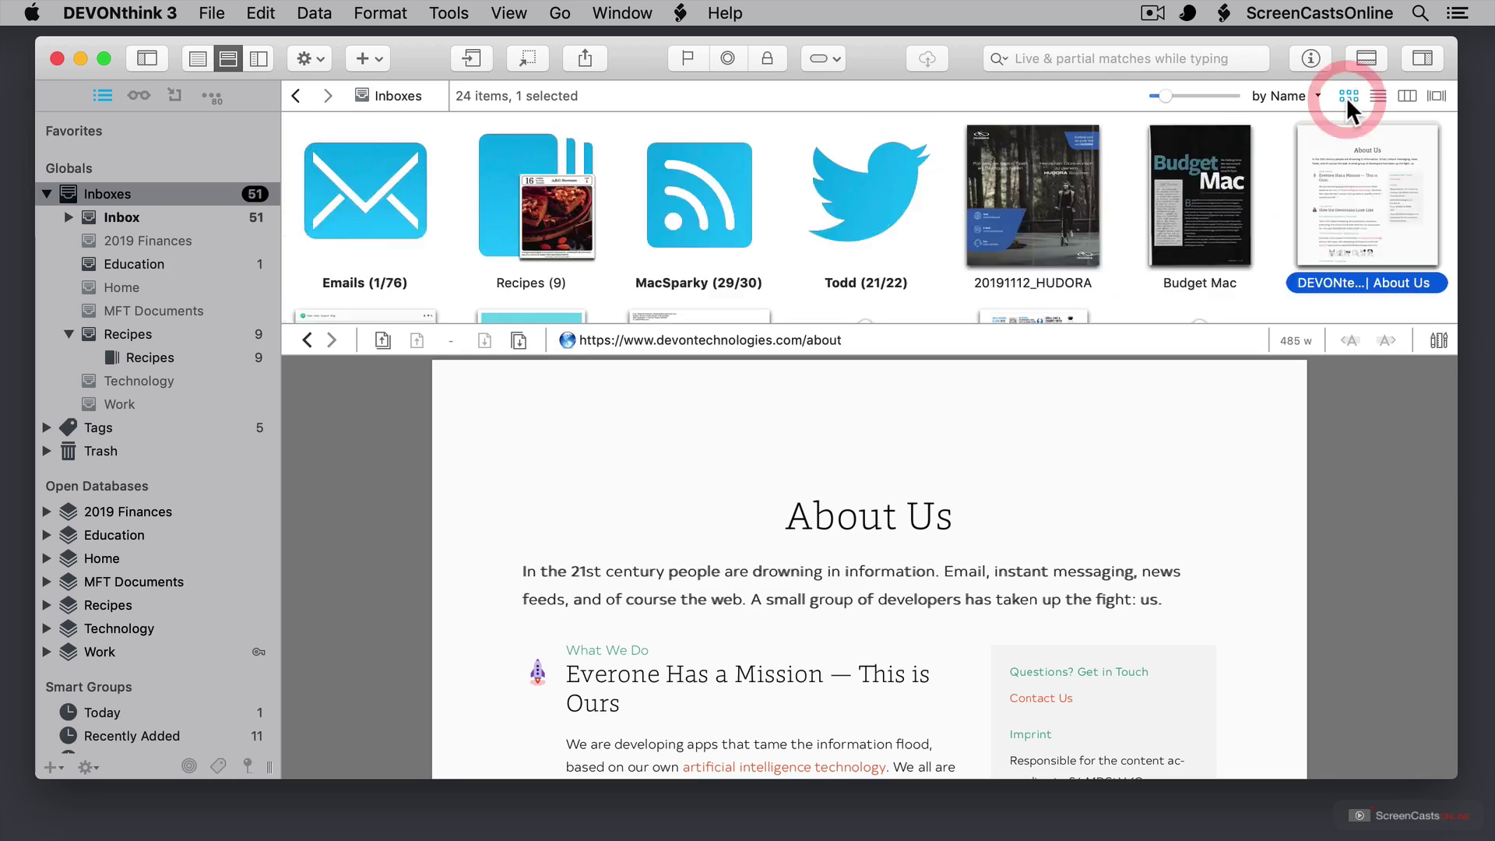
pyautogui.scroll(-3, 1174, 179)
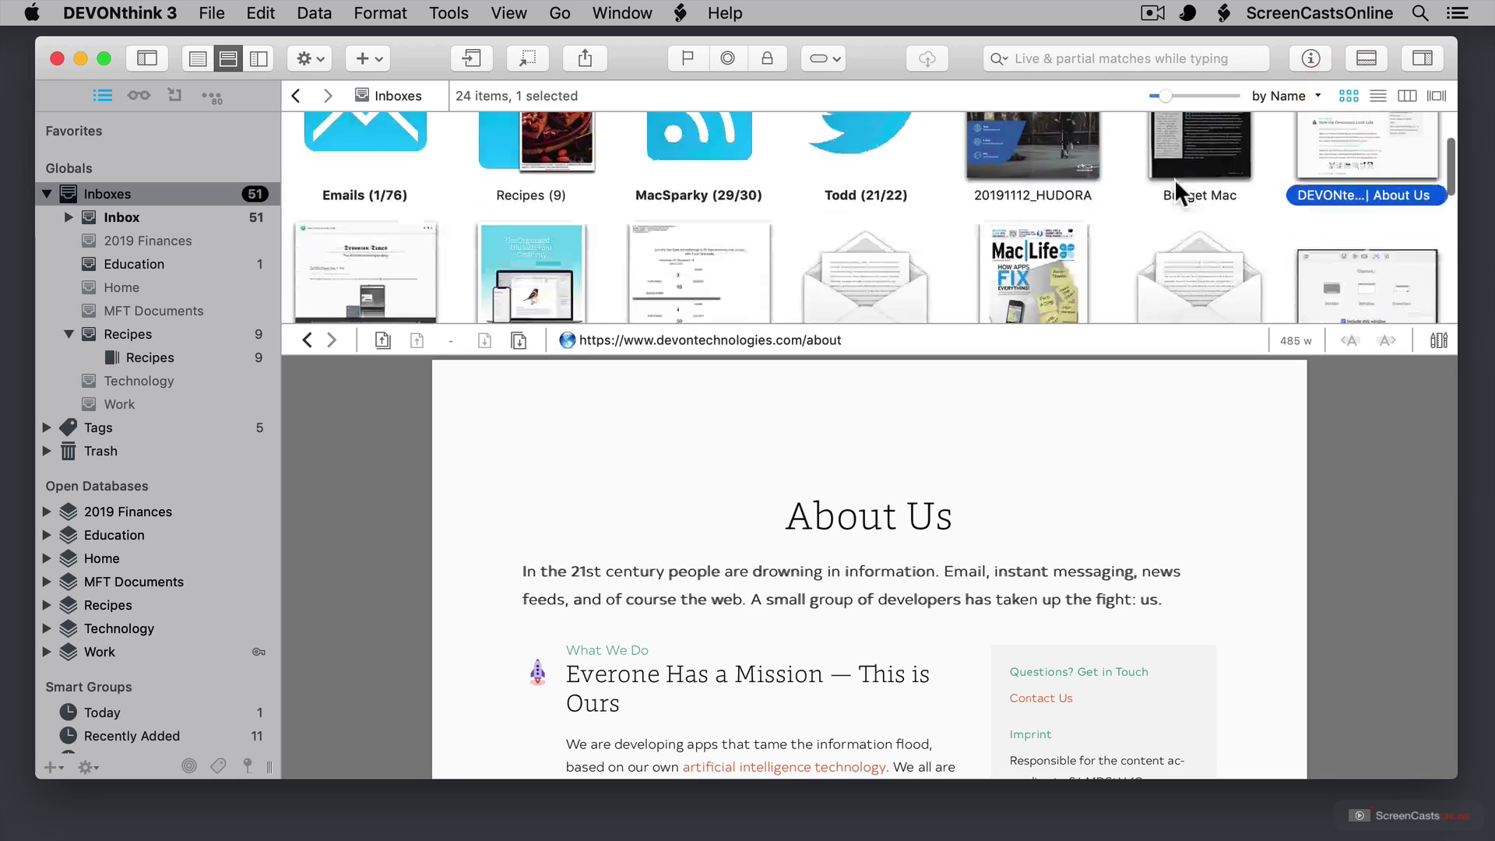
pyautogui.scroll(-2, 1174, 179)
pyautogui.scroll(5, 1174, 179)
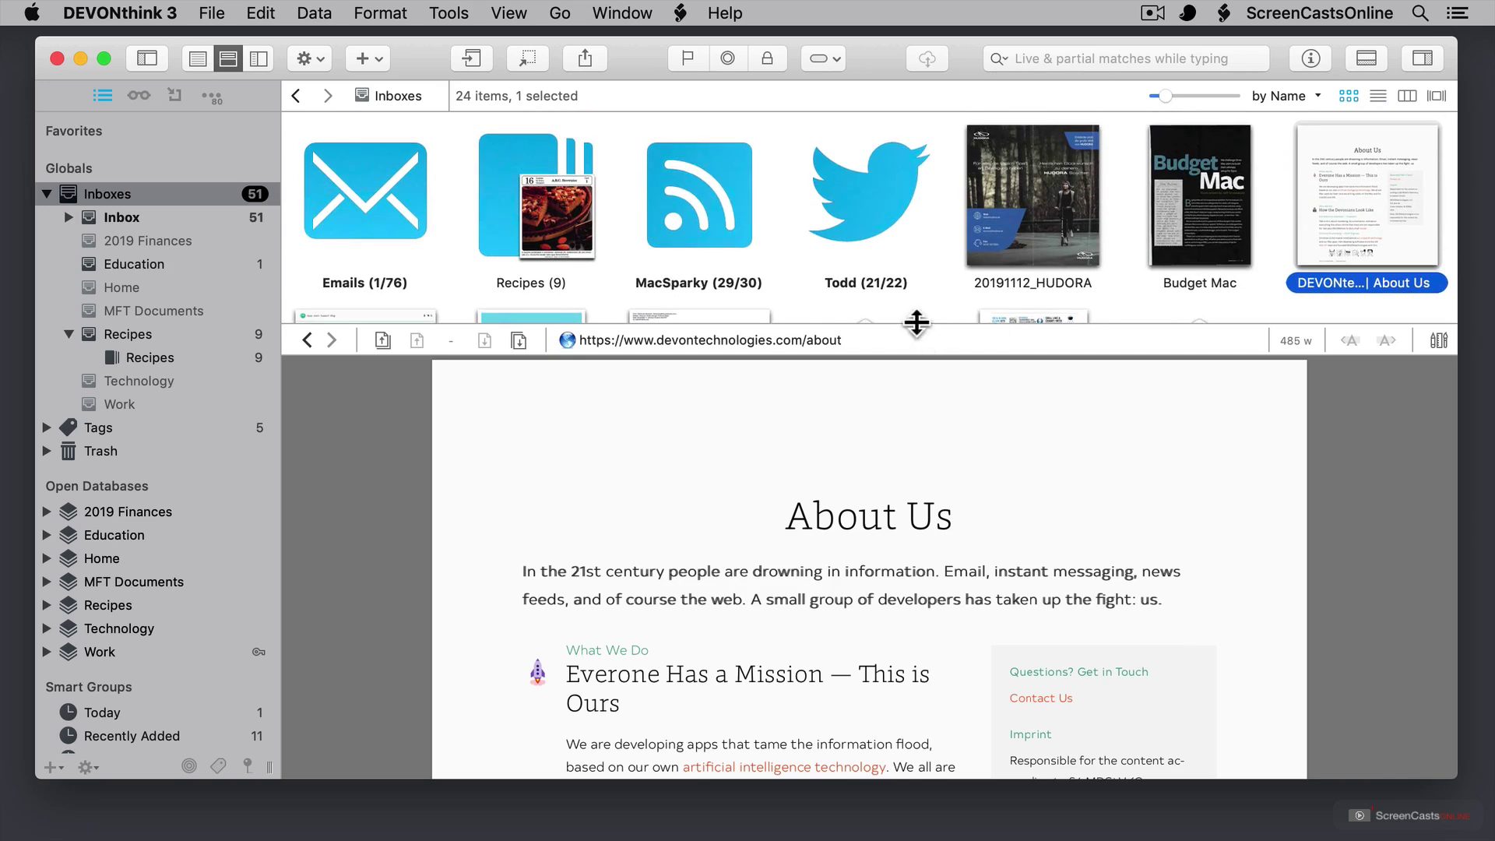
pyautogui.moveTo(916, 324); pyautogui.dragTo(907, 447)
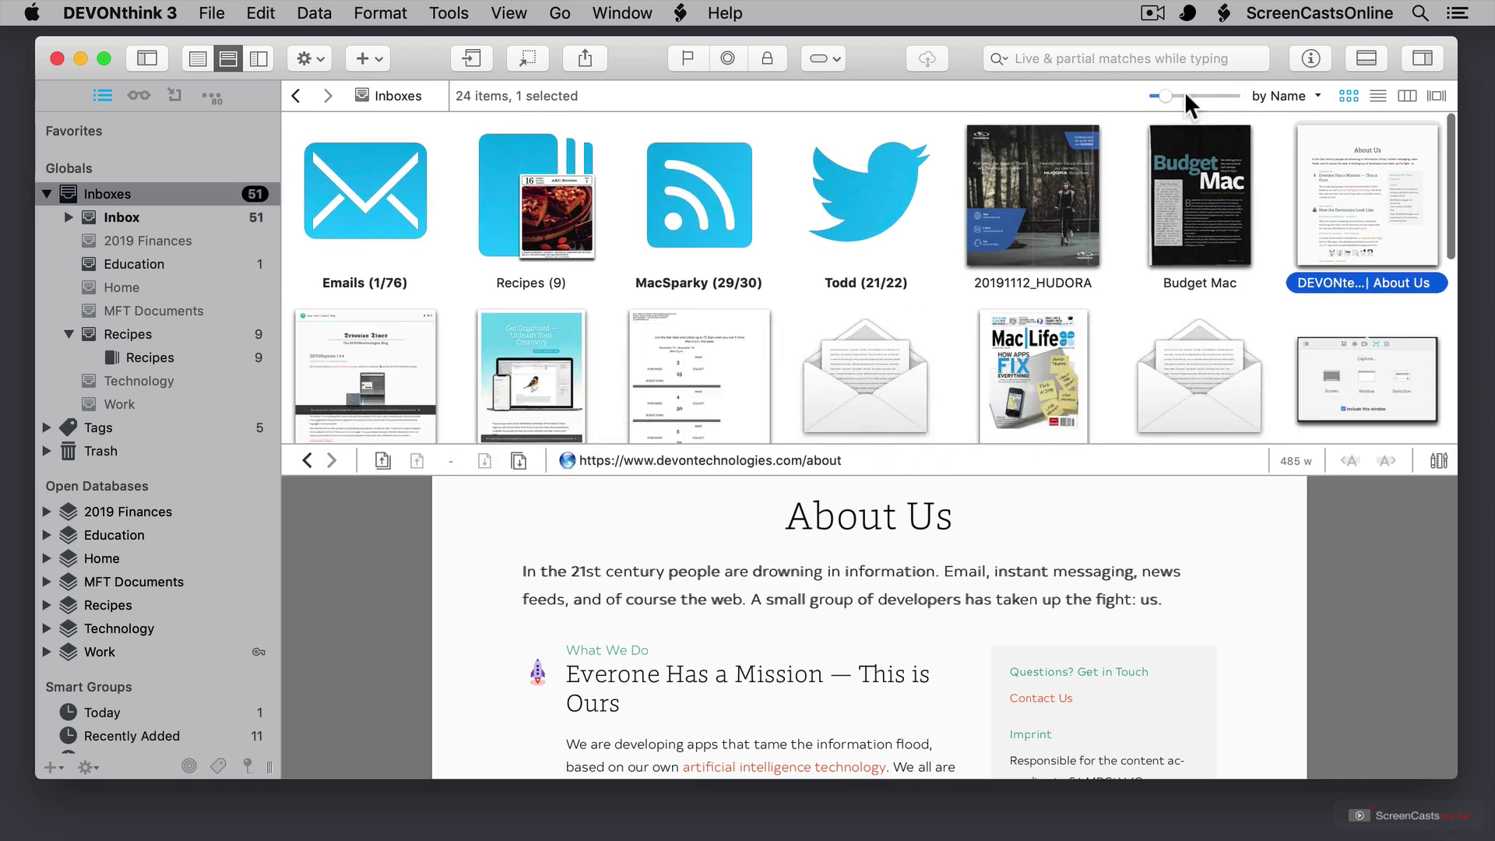
pyautogui.moveTo(1166, 92)
pyautogui.mouseDown()
pyautogui.moveTo(1199, 92)
pyautogui.moveTo(1176, 91)
pyautogui.mouseUp()
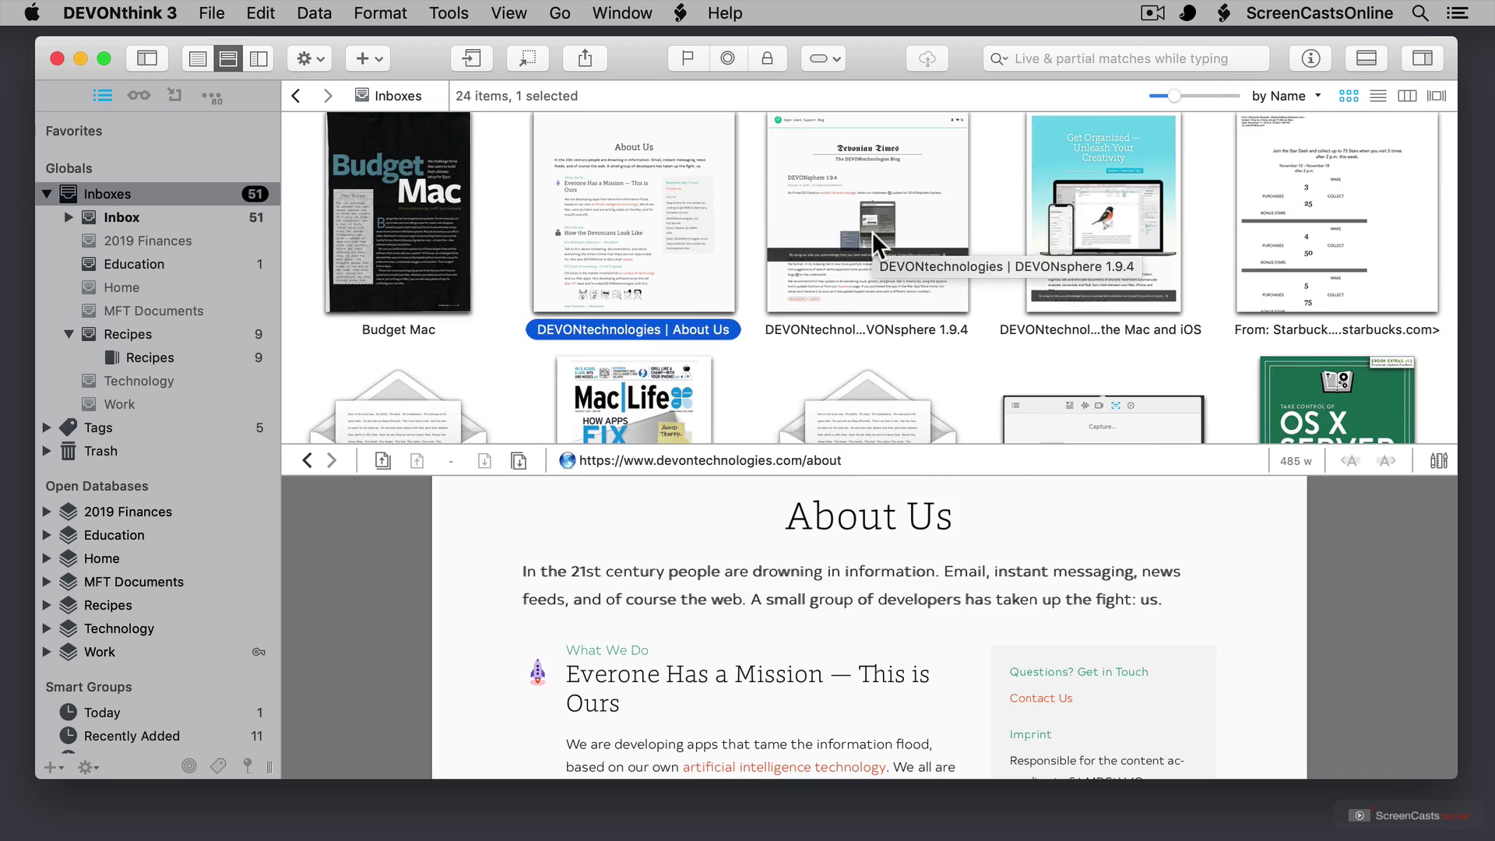
pyautogui.scroll(5, 872, 231)
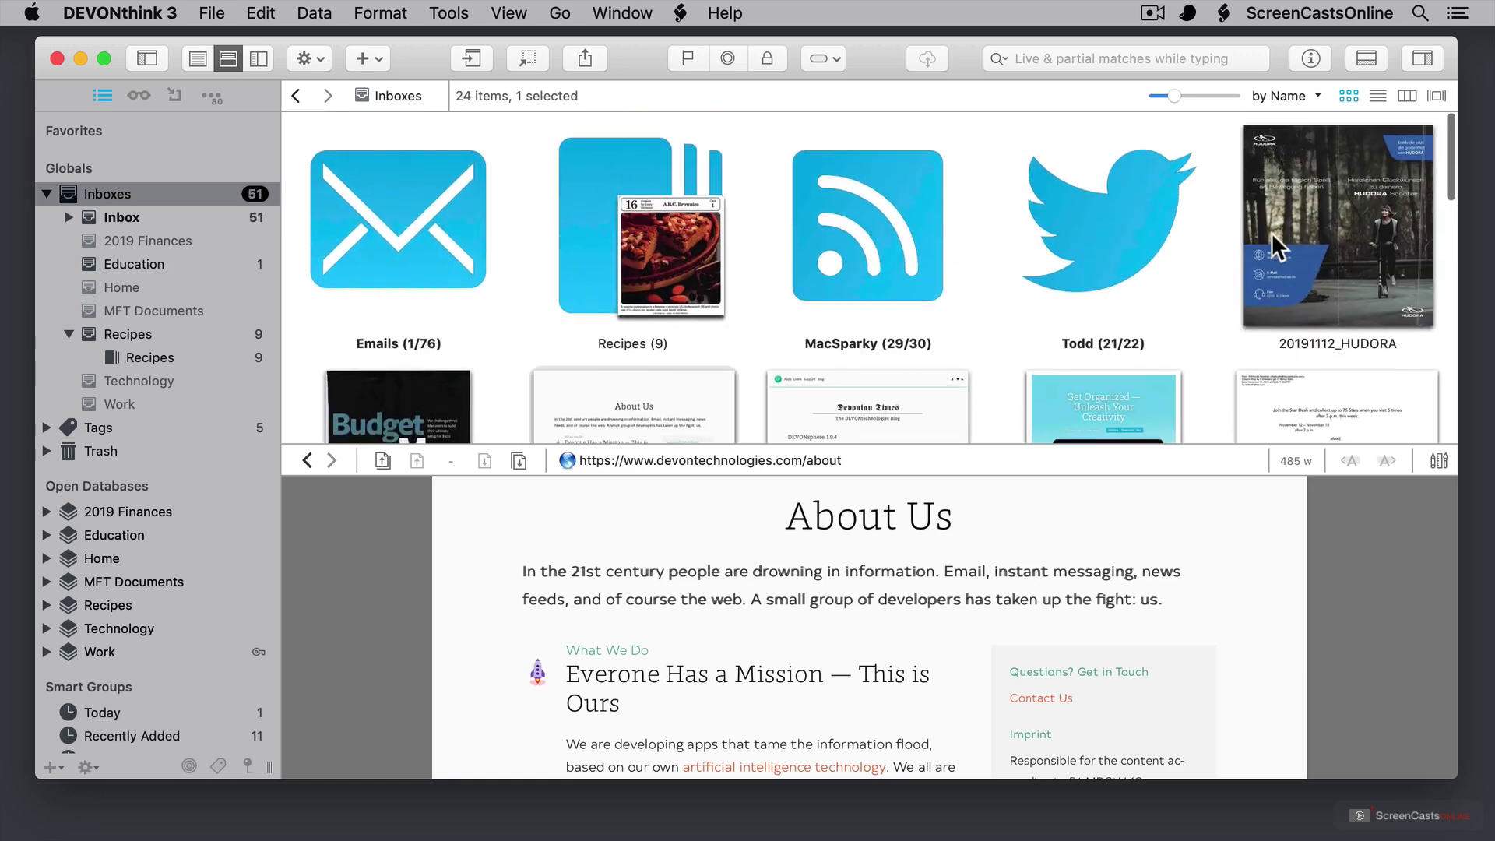
# Switch to Columns view and drill Emails › Apple Mail › Google › All Mail to preview 'Getting started on Google+'
pyautogui.click(1377, 96)
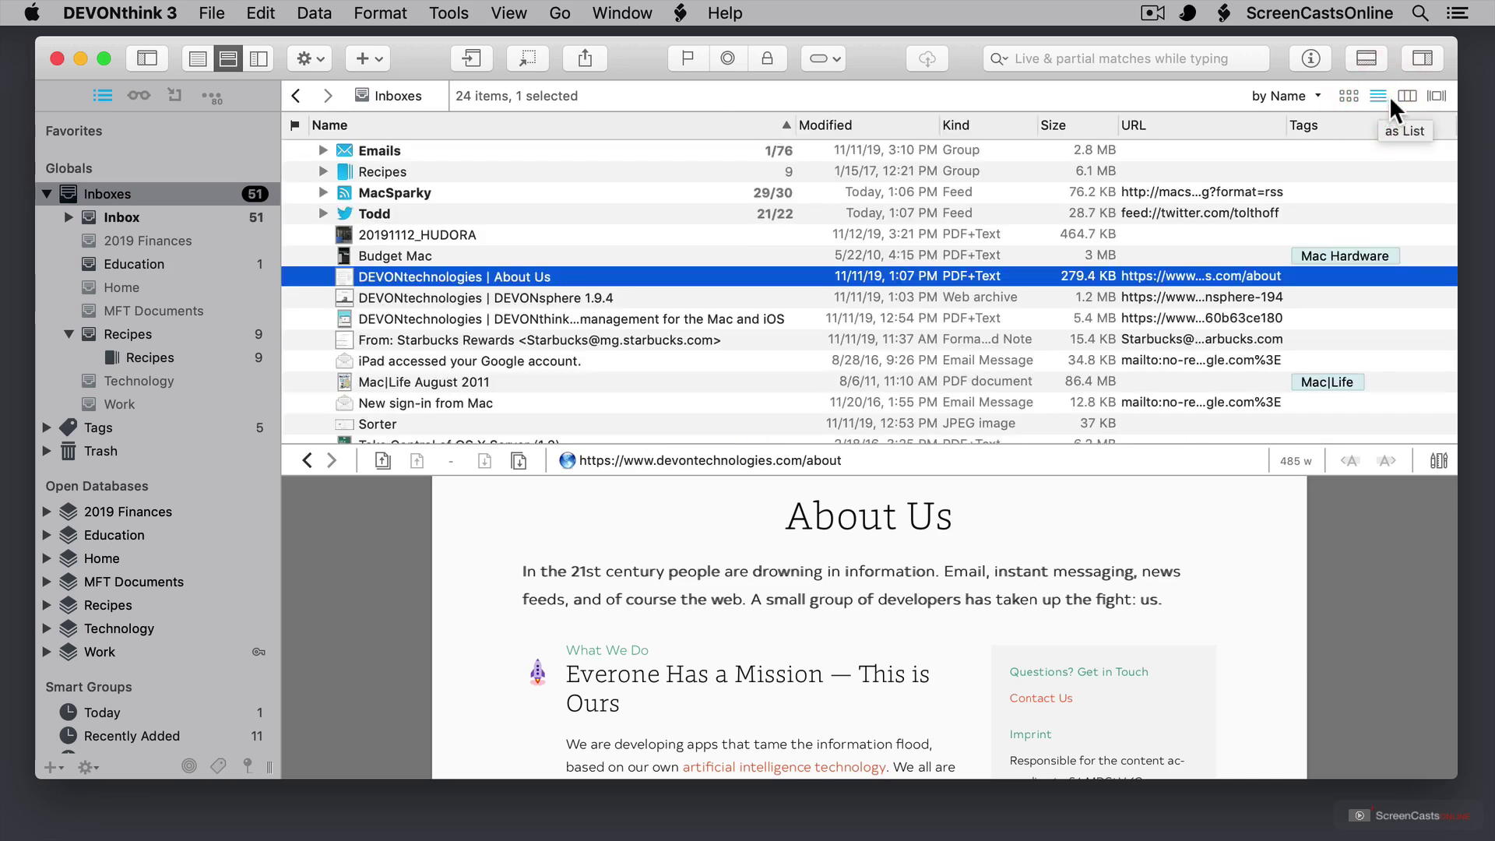
pyautogui.click(1406, 96)
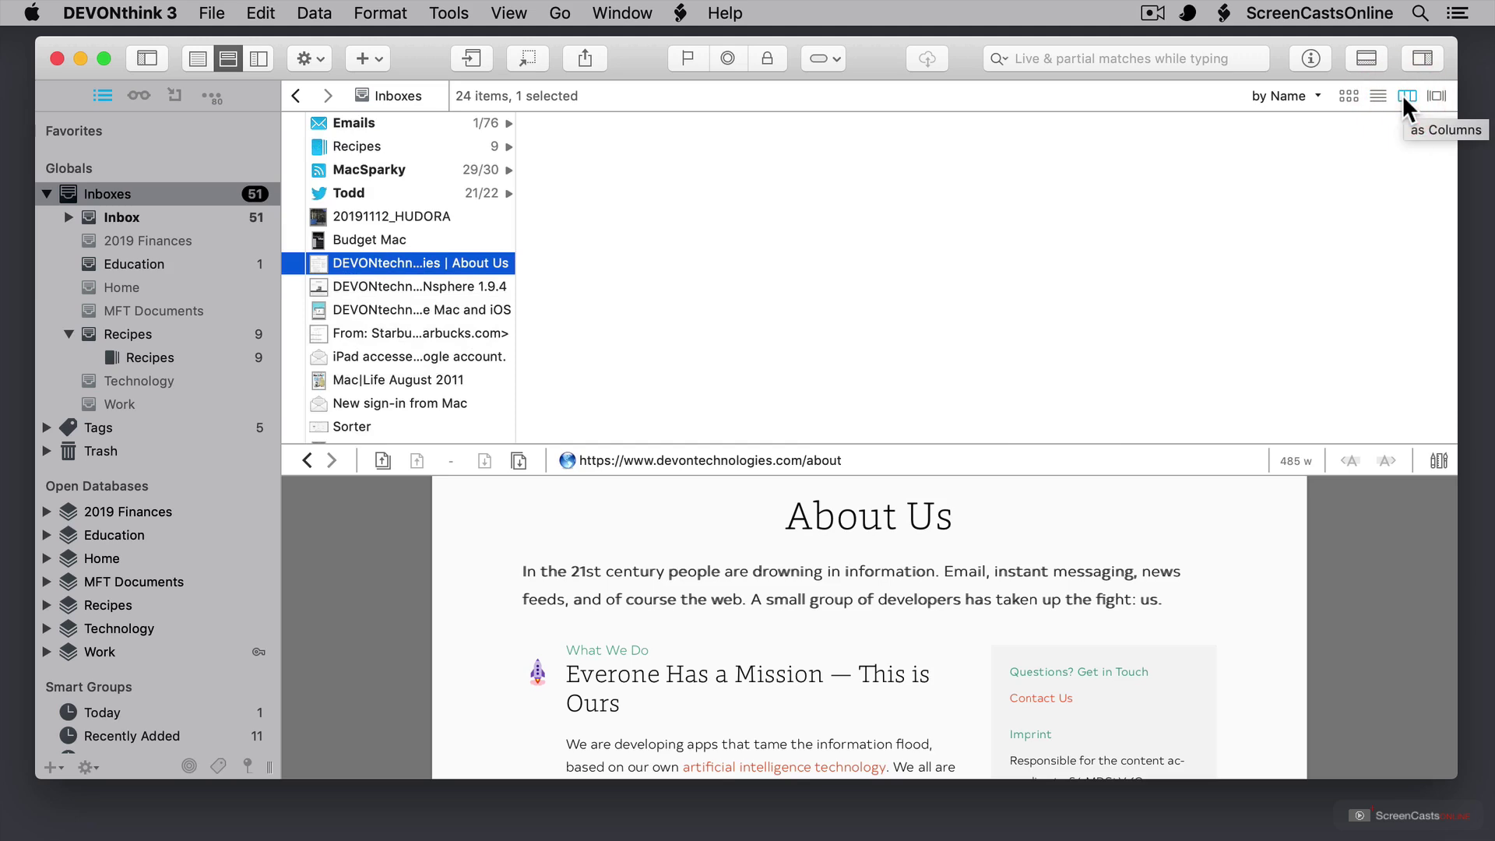
pyautogui.click(403, 119)
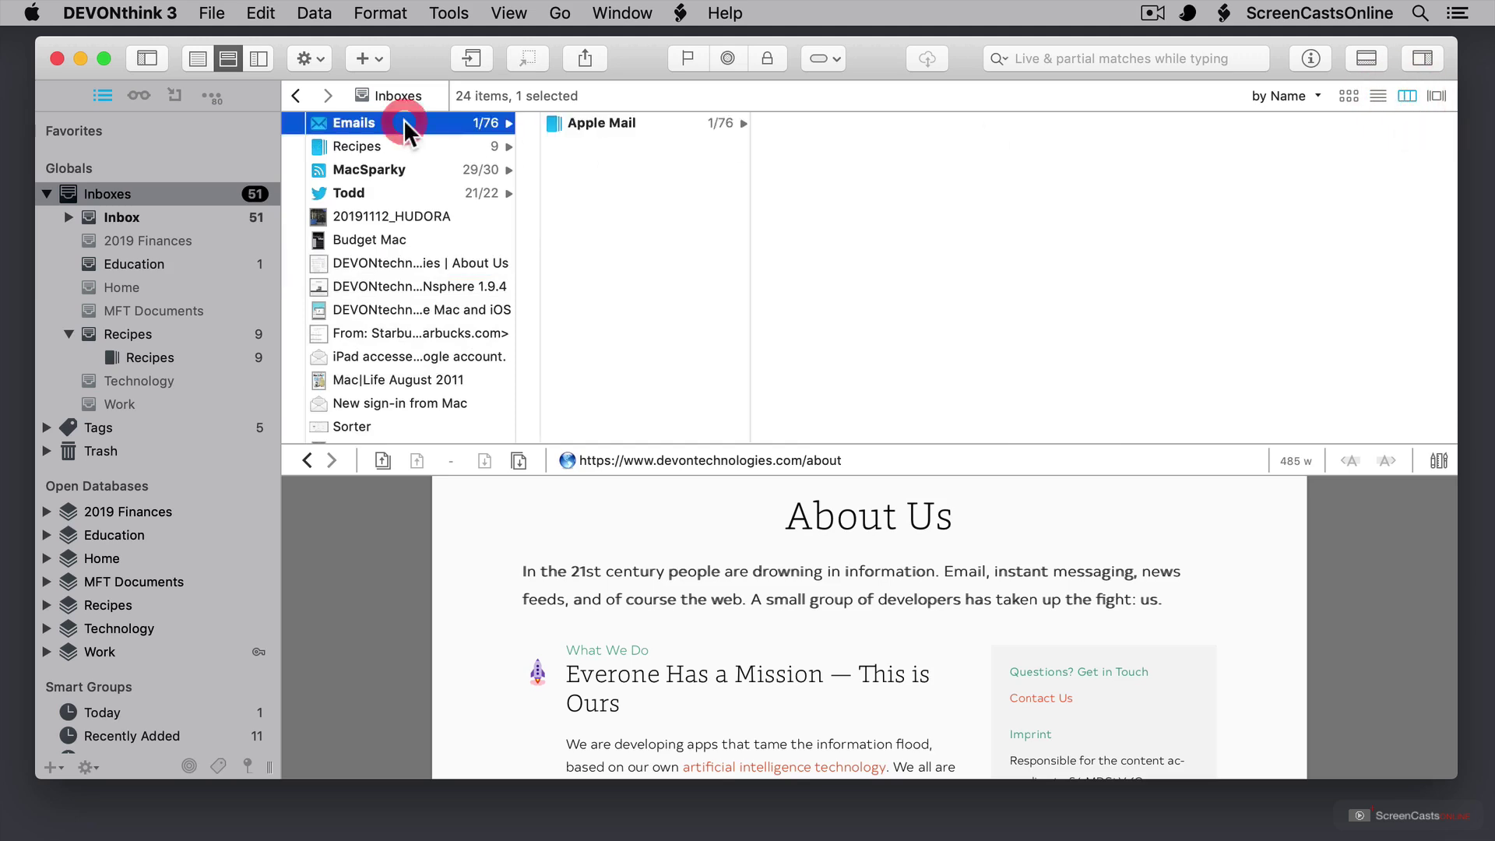
pyautogui.click(601, 122)
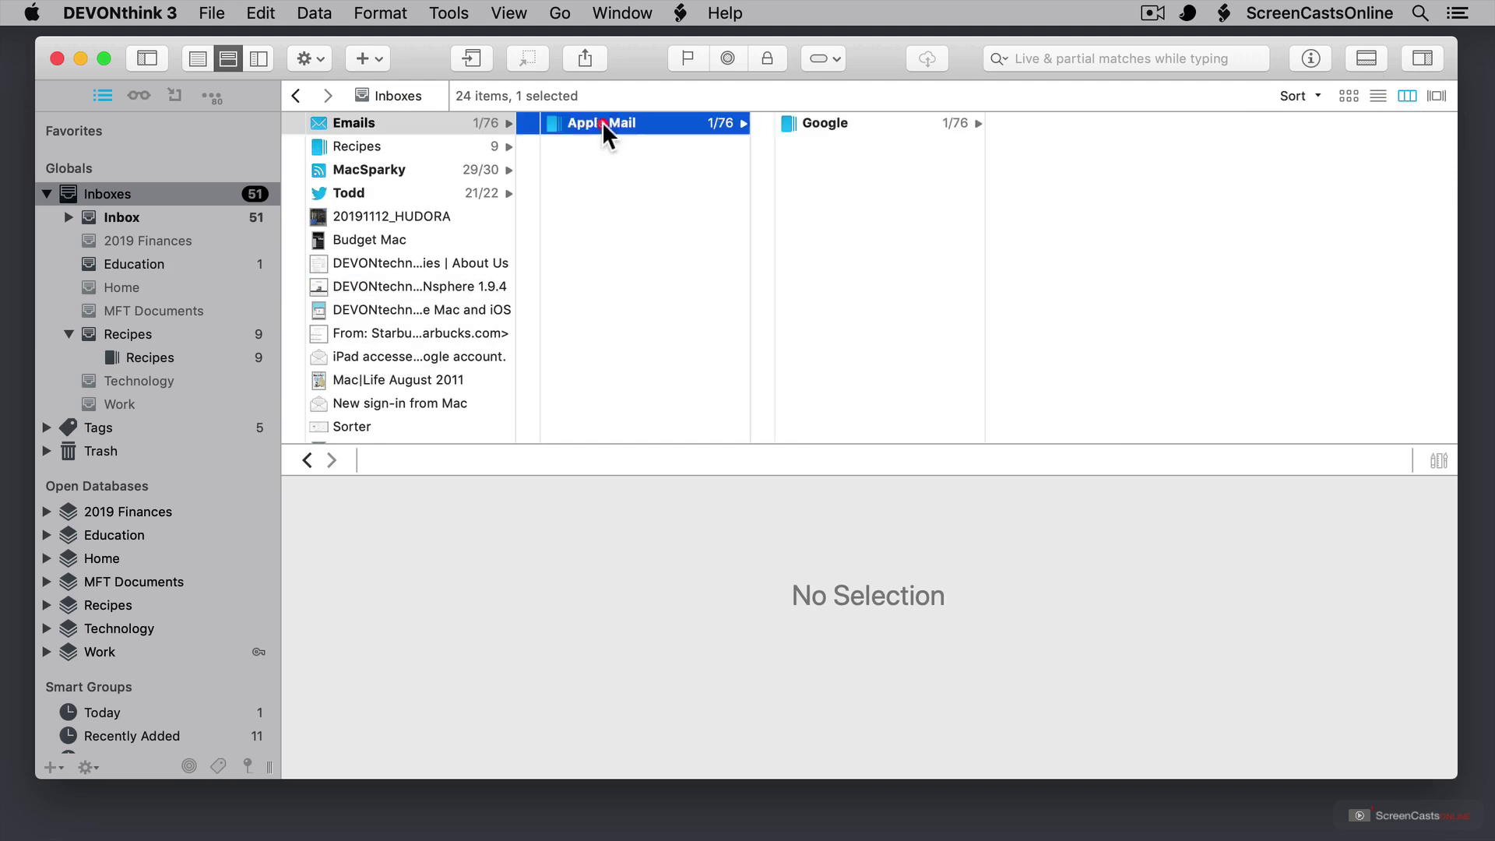
pyautogui.click(825, 122)
pyautogui.click(1049, 122)
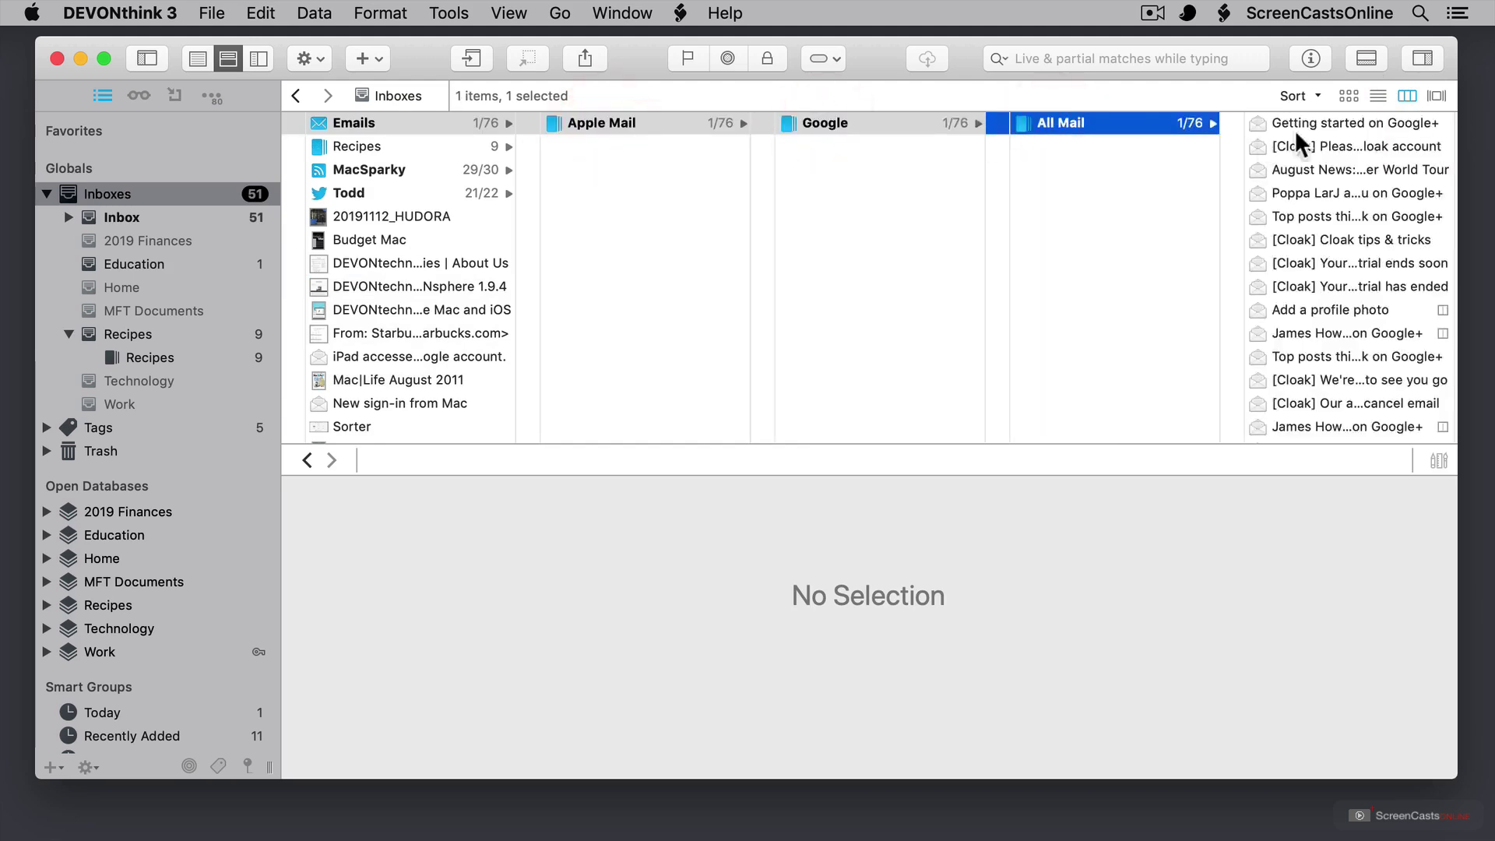
pyautogui.click(1352, 123)
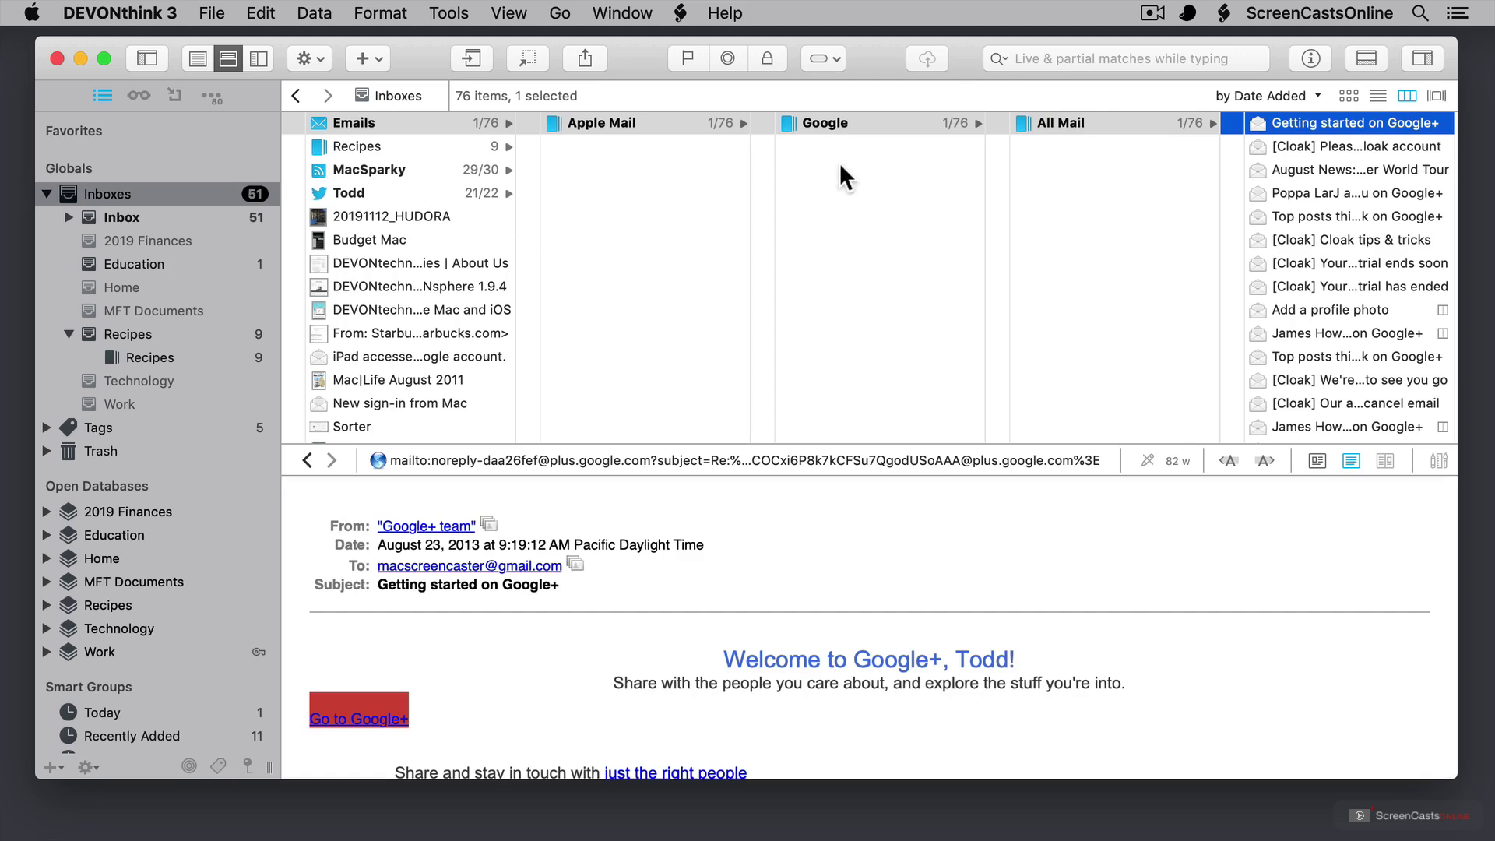
# Switch to Cover Flow and scroll the covers to the DEVONtechnologies | DEVONsphere 1.9.4 page
pyautogui.click(1434, 95)
pyautogui.hscroll(5, 1076, 221)
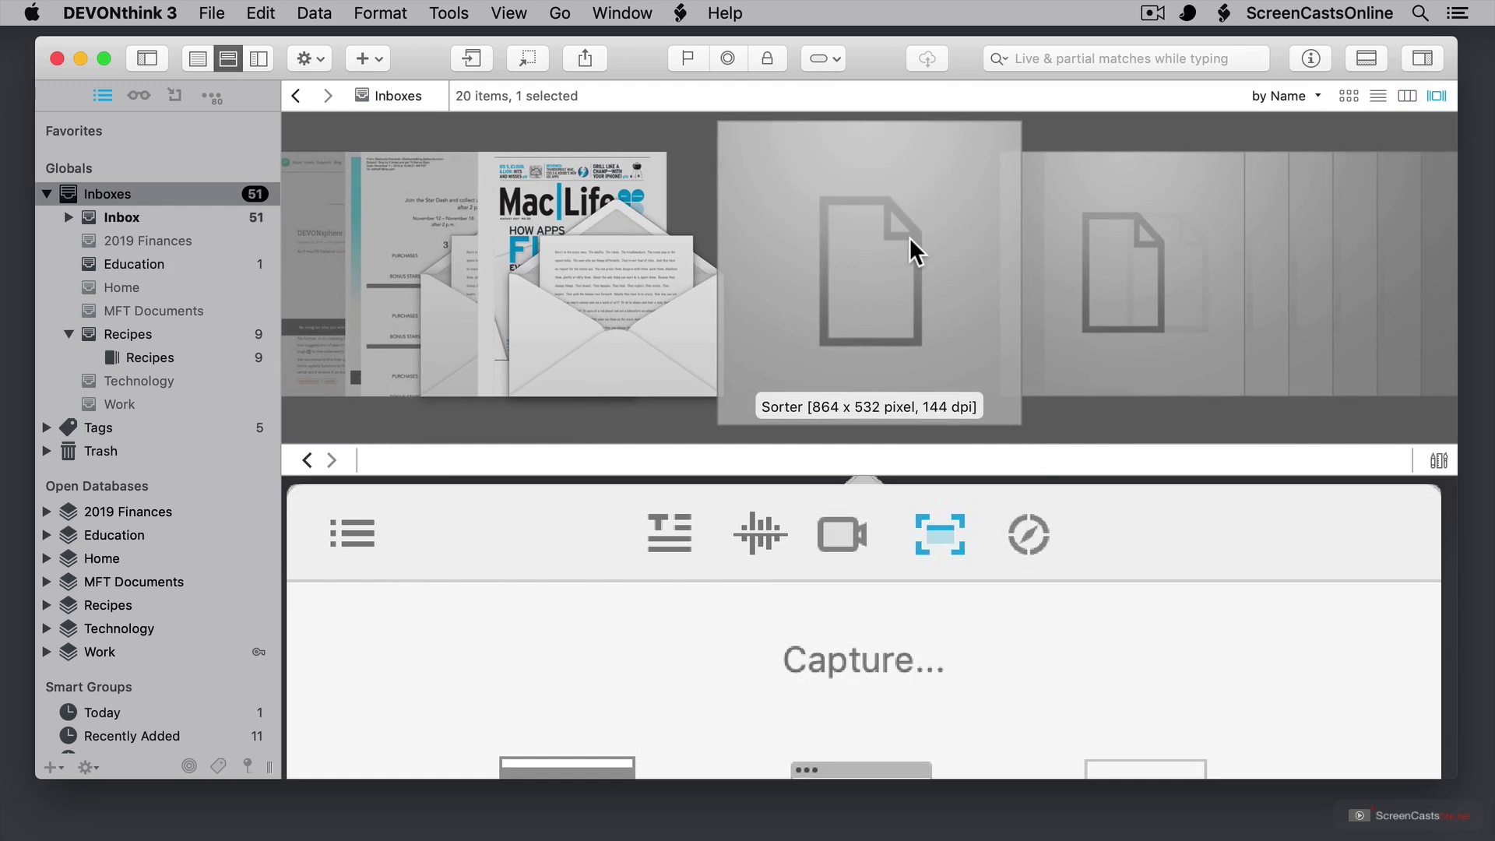
pyautogui.hscroll(-5, 660, 255)
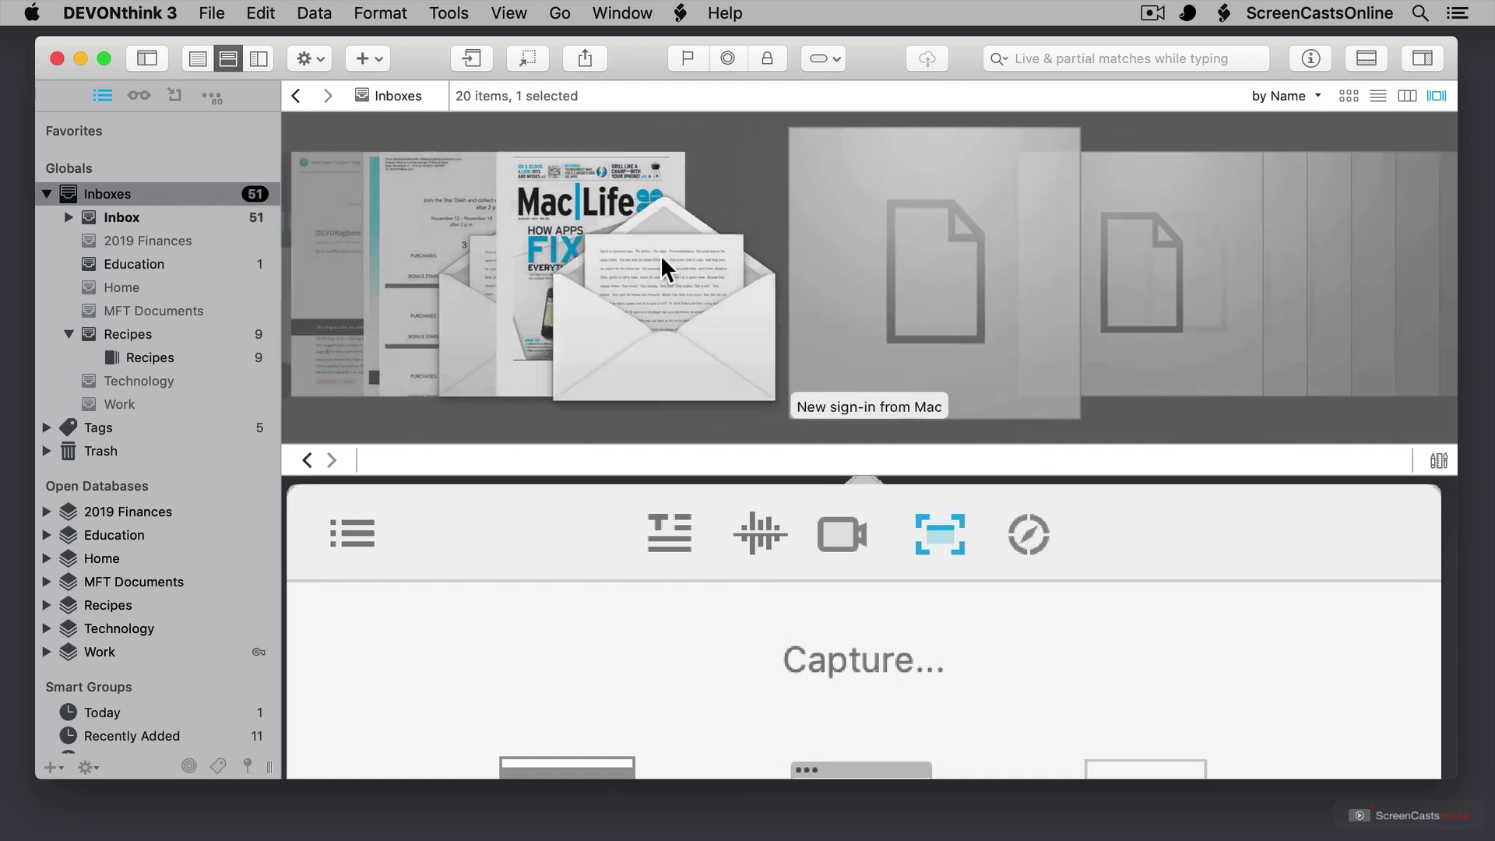
pyautogui.hscroll(-2, 661, 255)
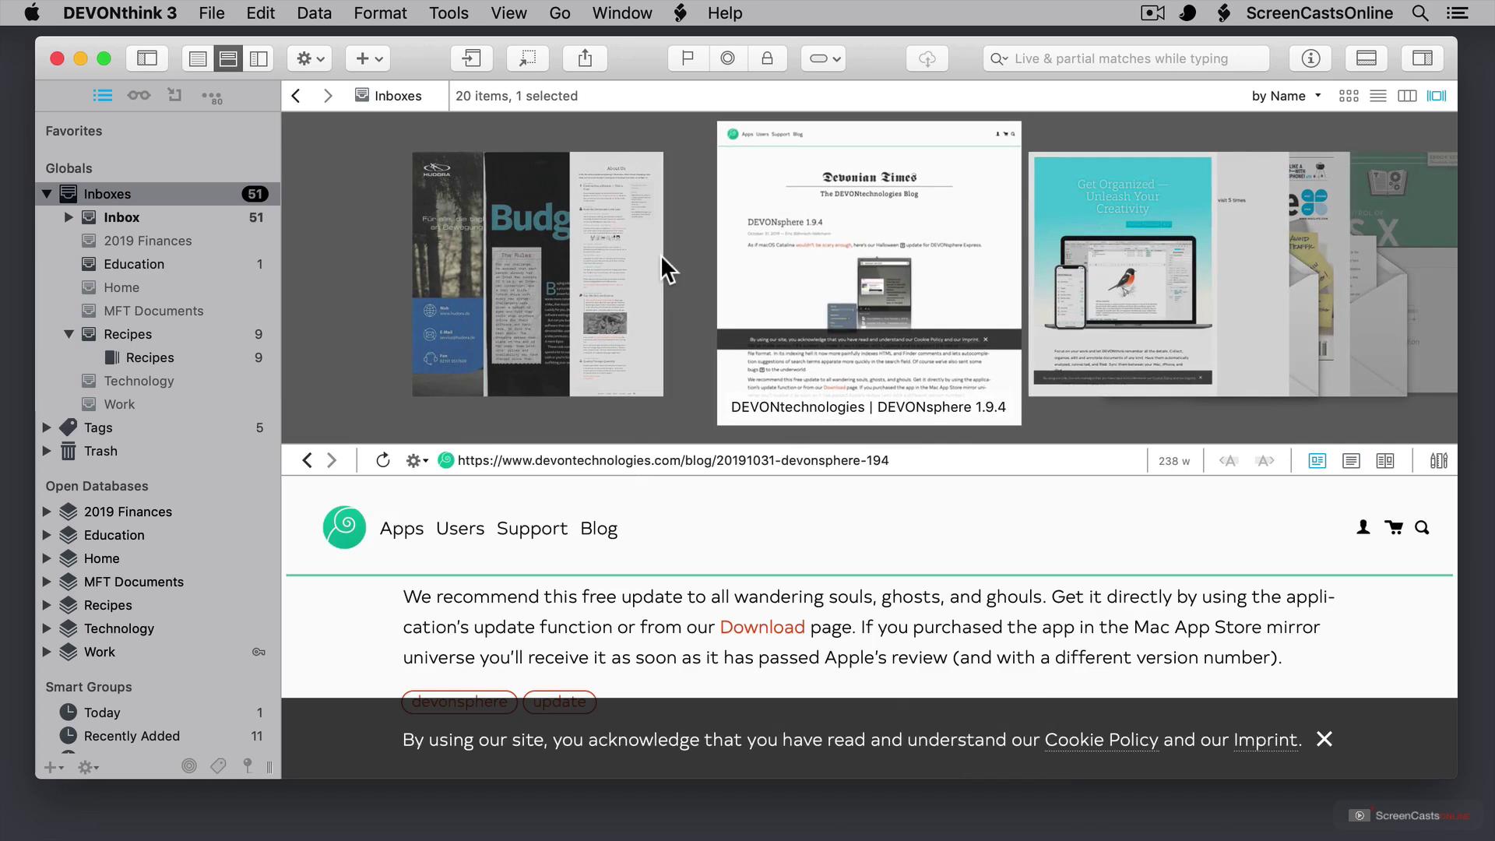
# Return to List view, sort by Kind, then sort by Name again and close the sort choices
pyautogui.click(1375, 95)
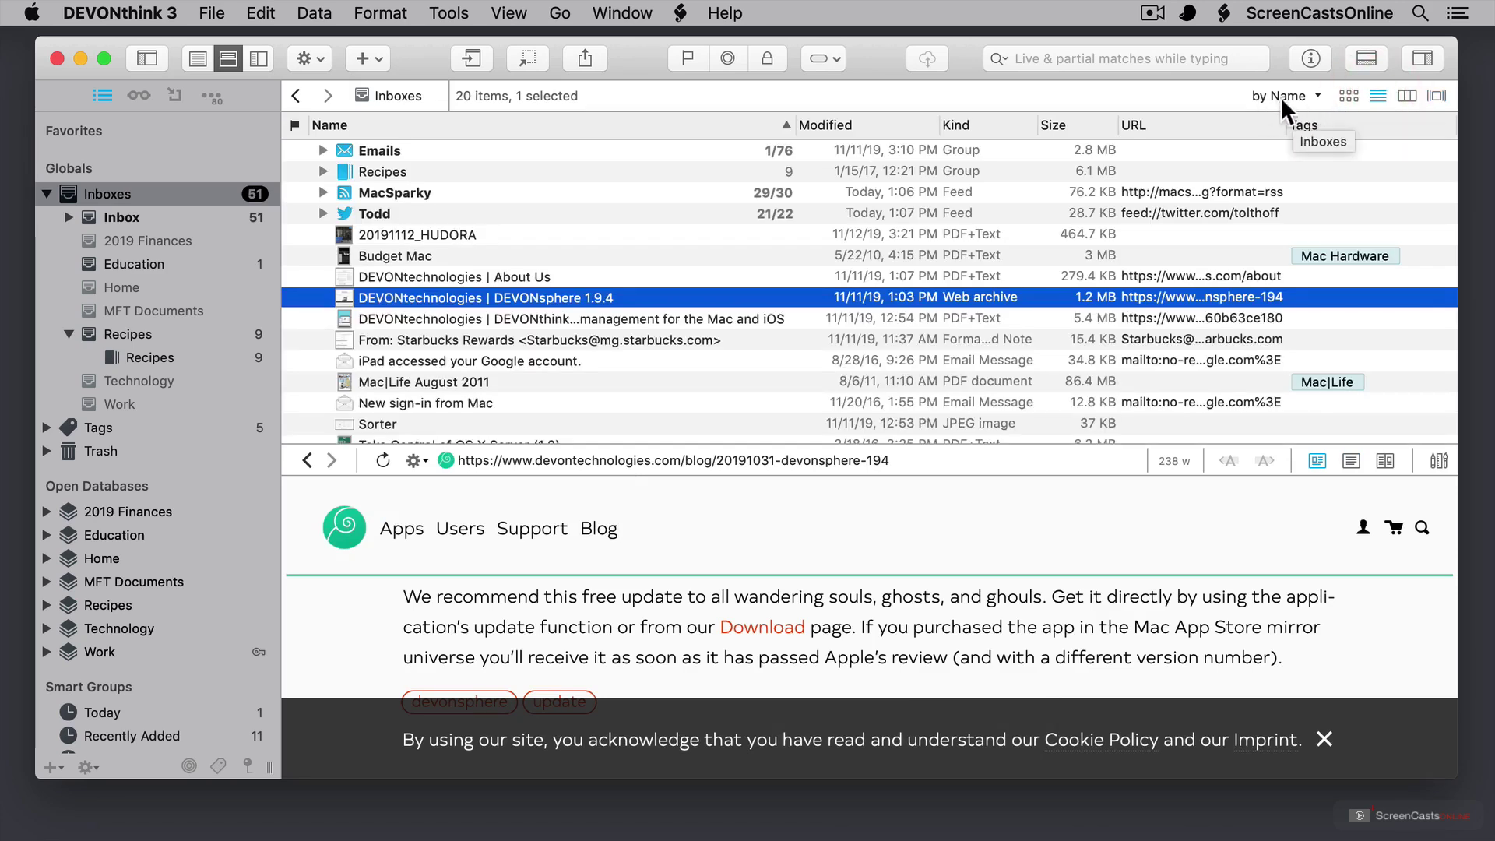
pyautogui.click(1313, 95)
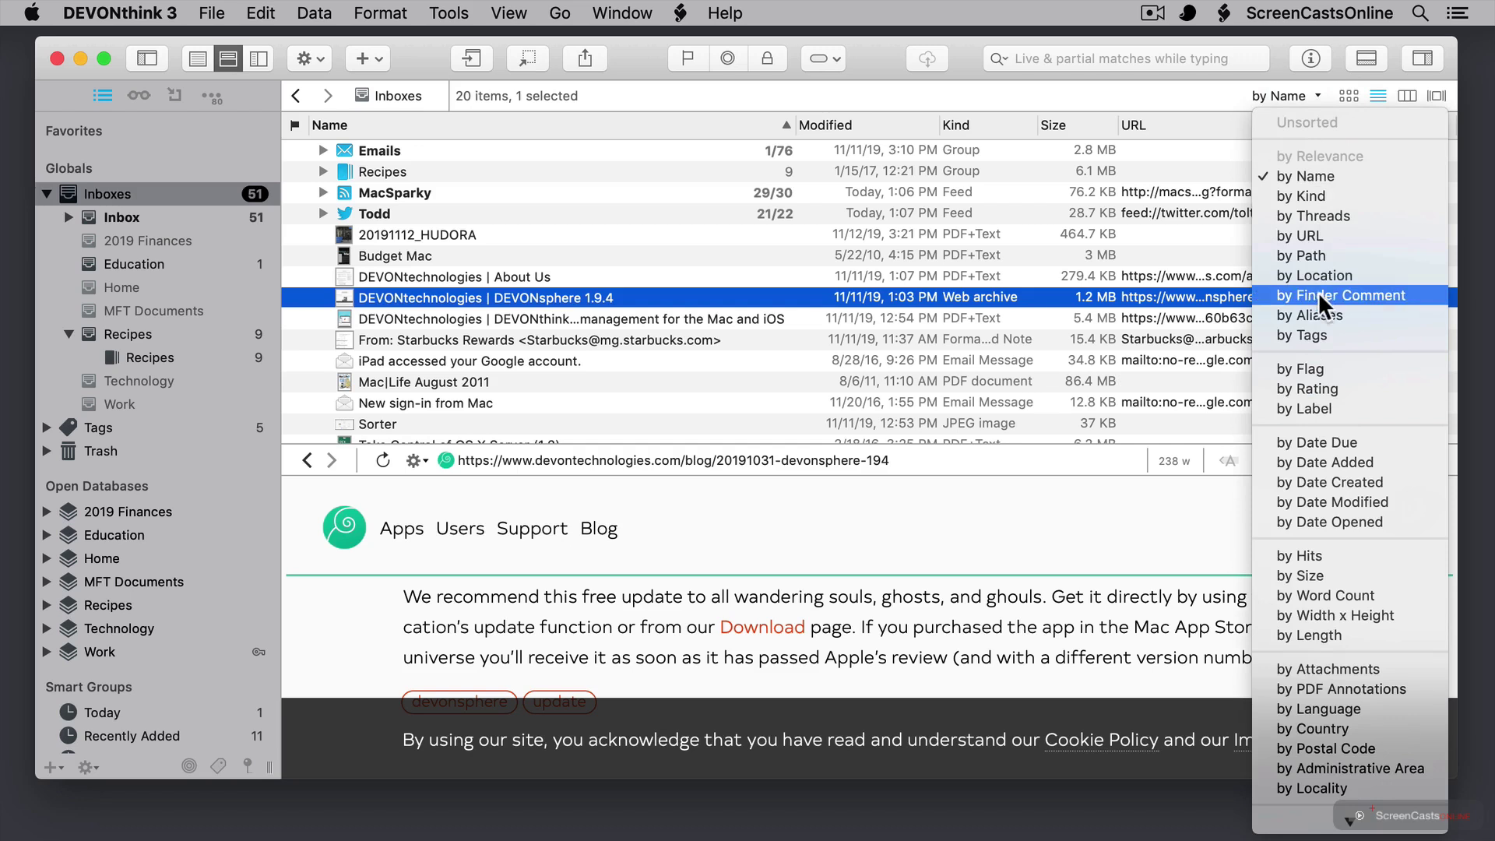
pyautogui.click(1324, 195)
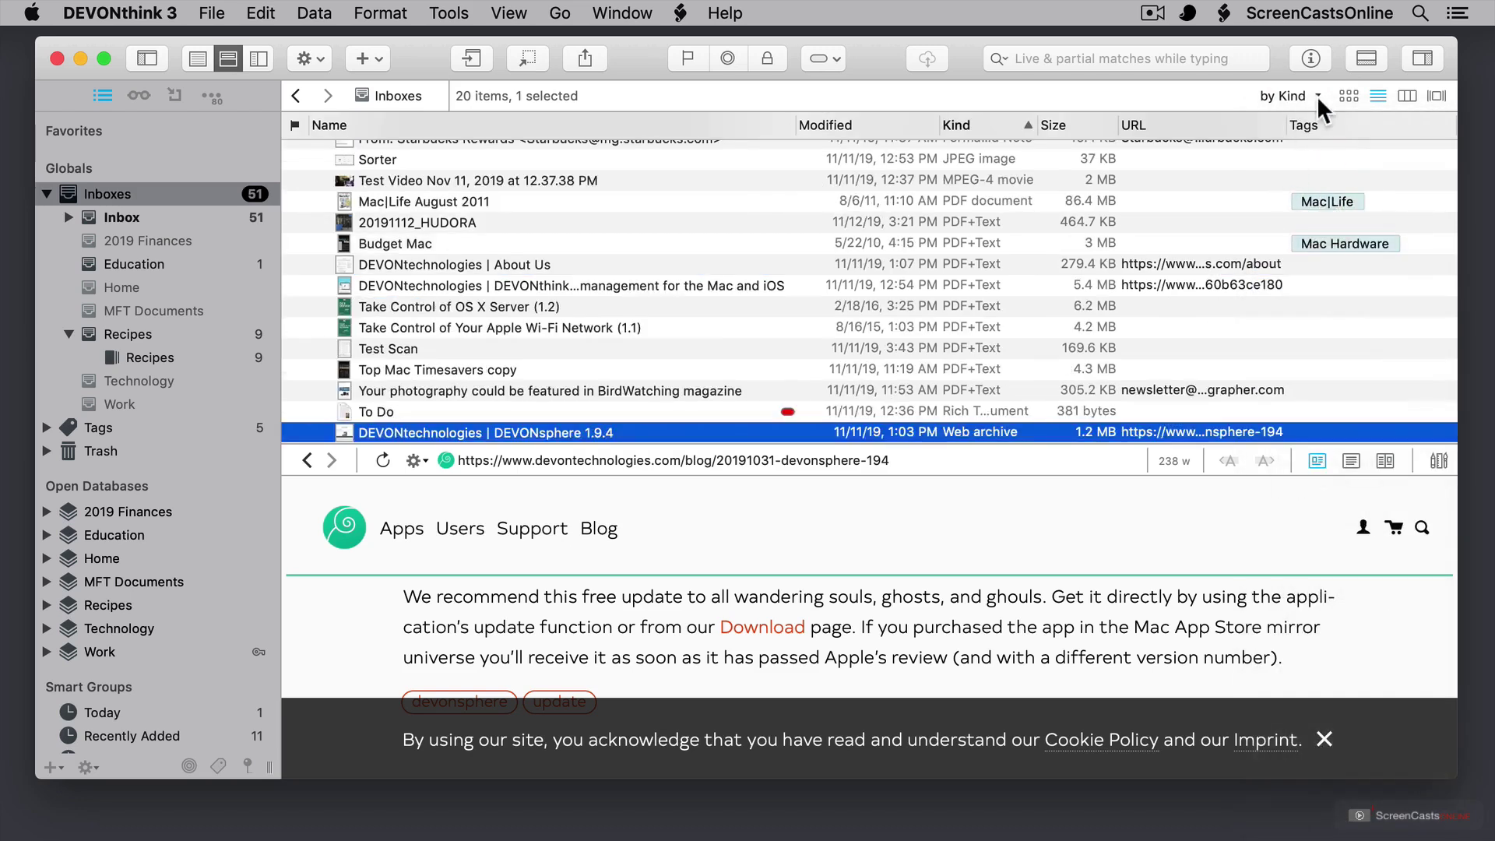
pyautogui.click(1316, 96)
pyautogui.click(1319, 170)
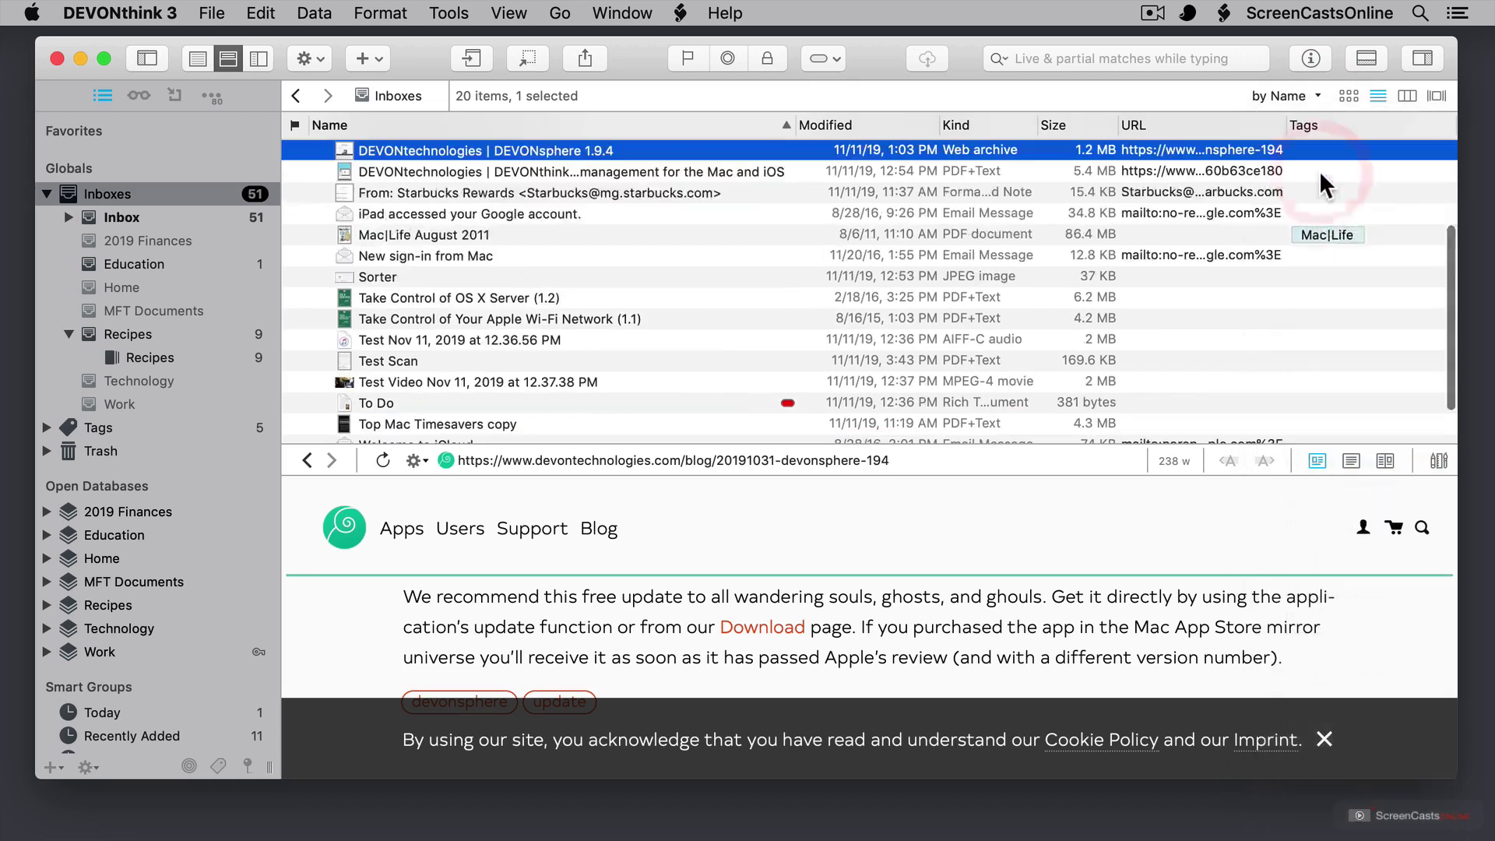
pyautogui.click(1313, 90)
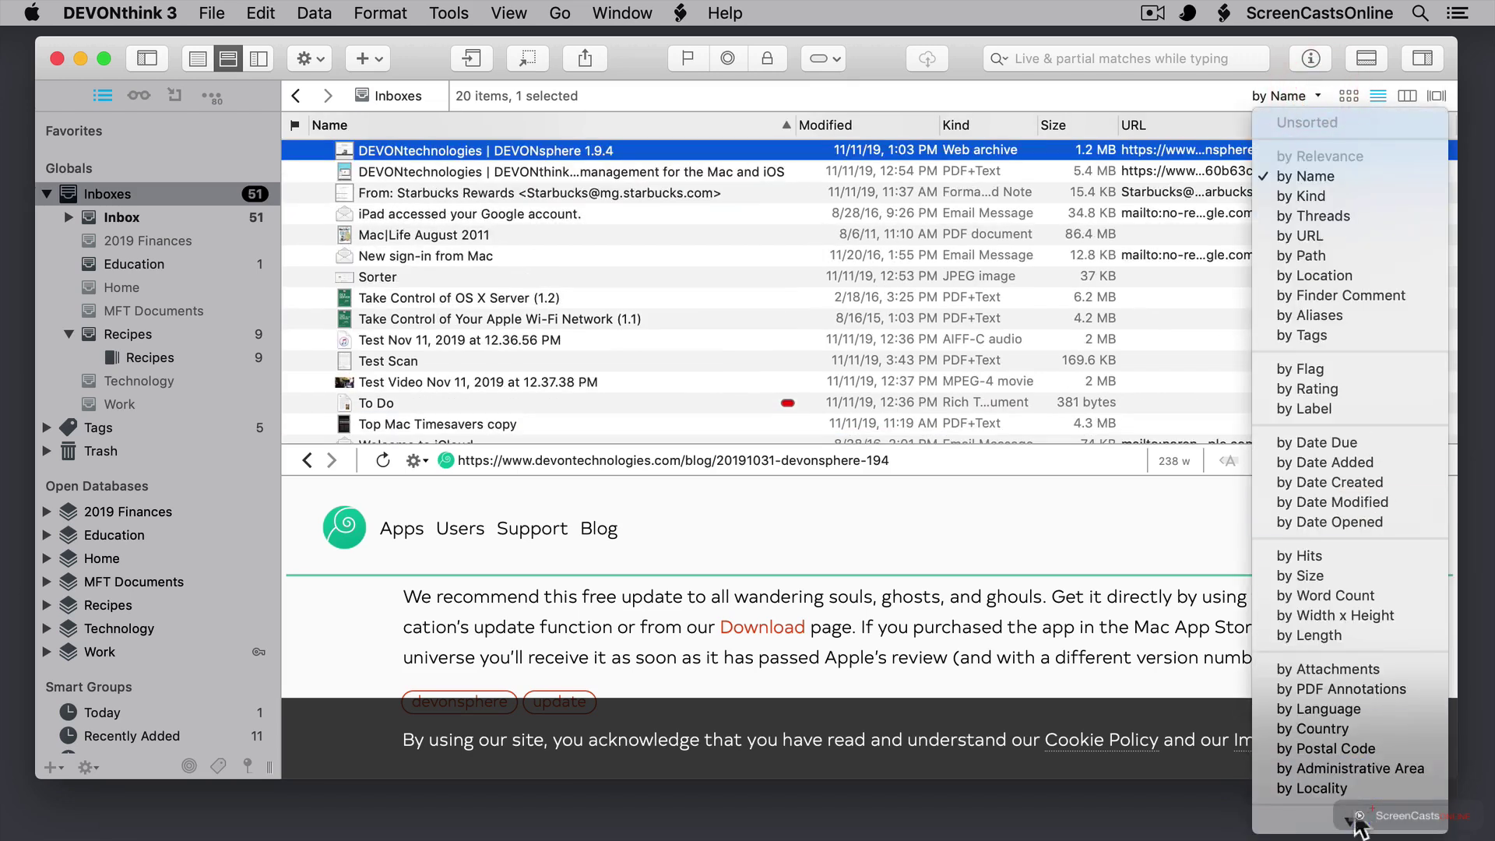
pyautogui.moveTo(1355, 817)
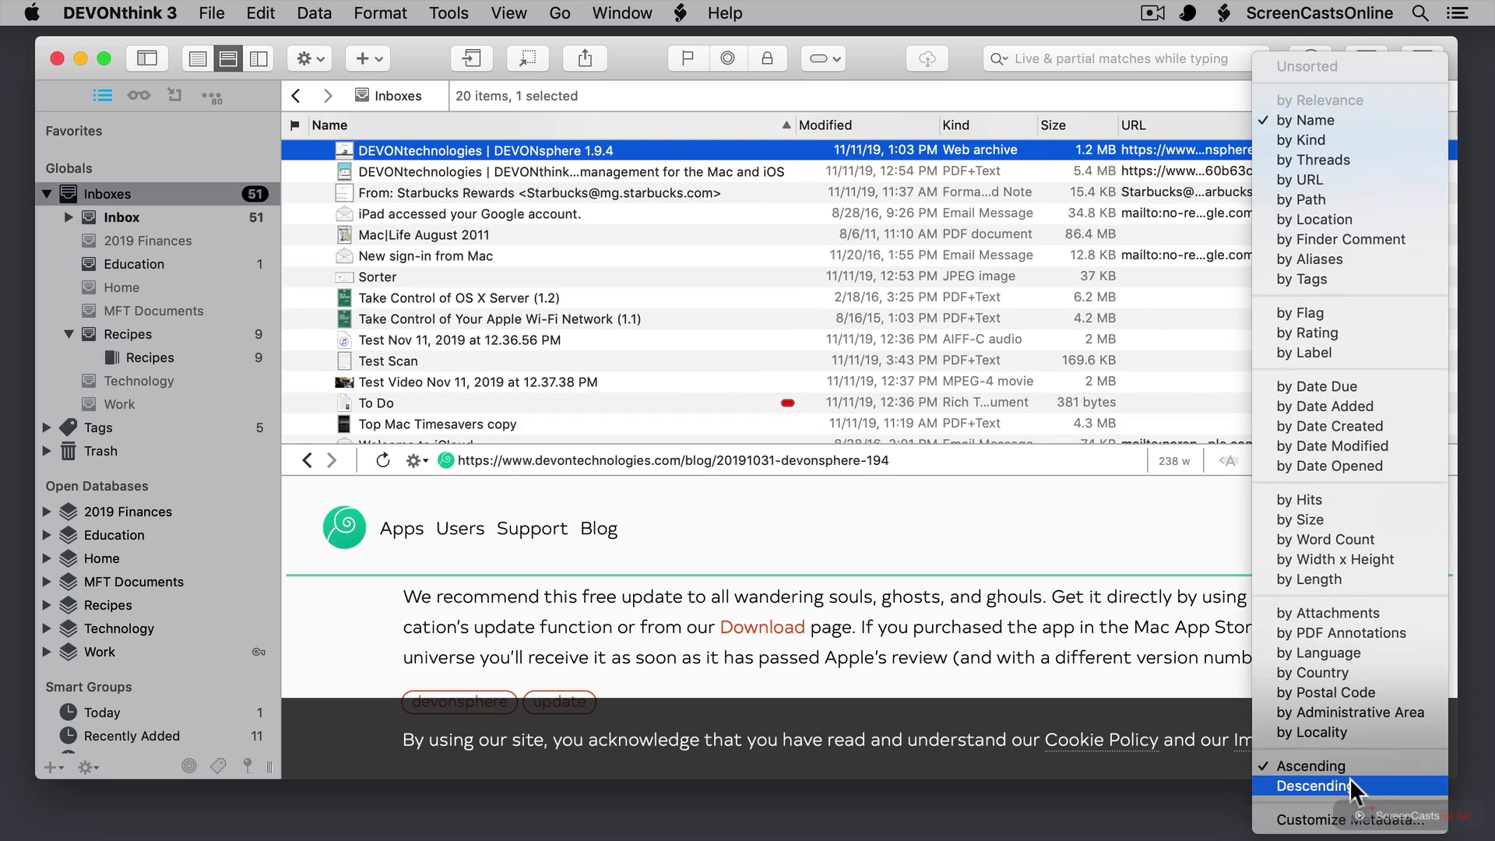
pyautogui.click(1188, 93)
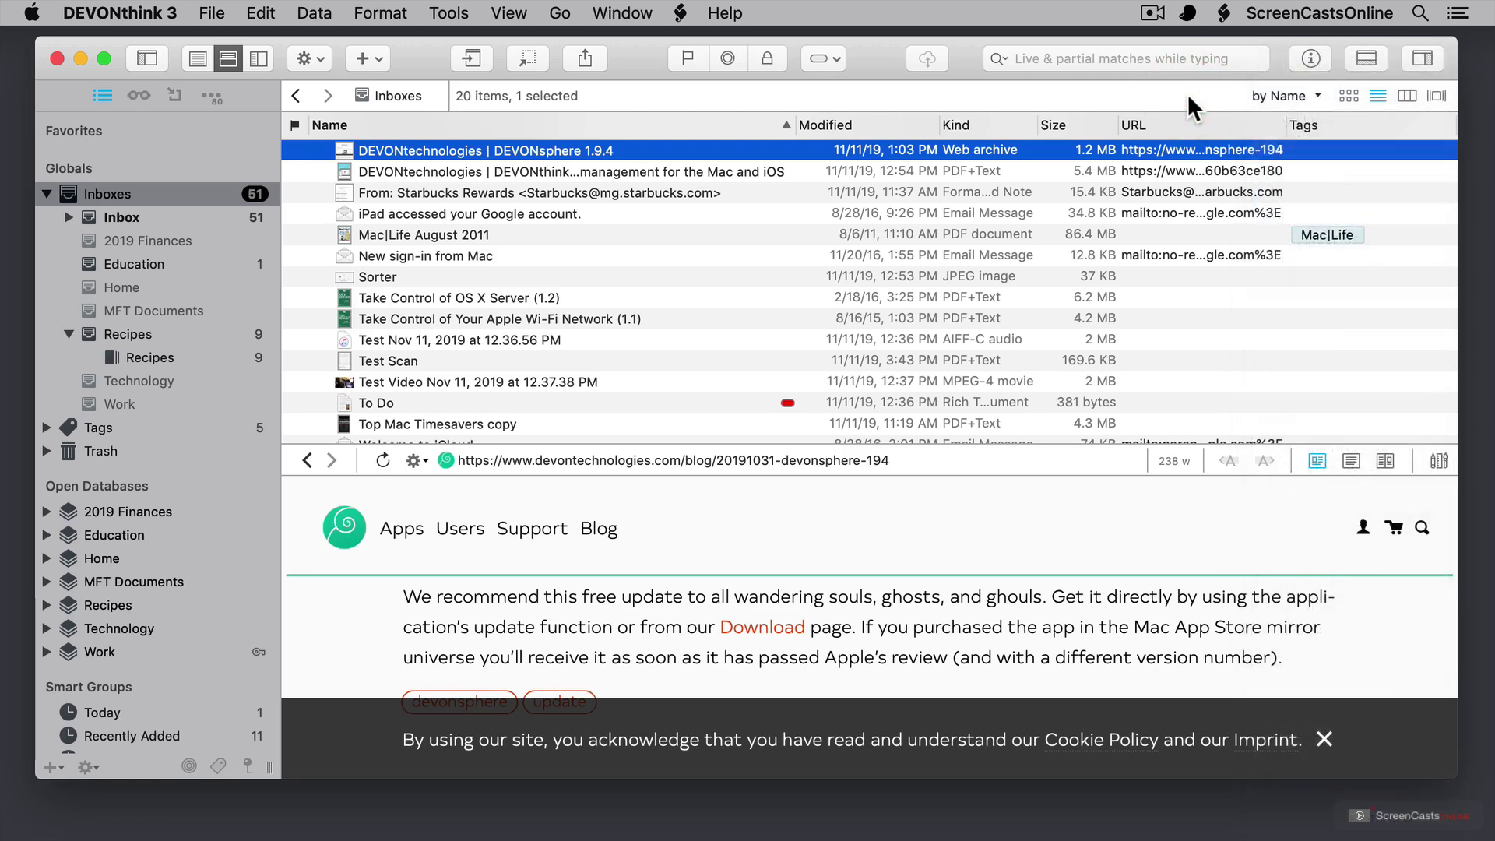